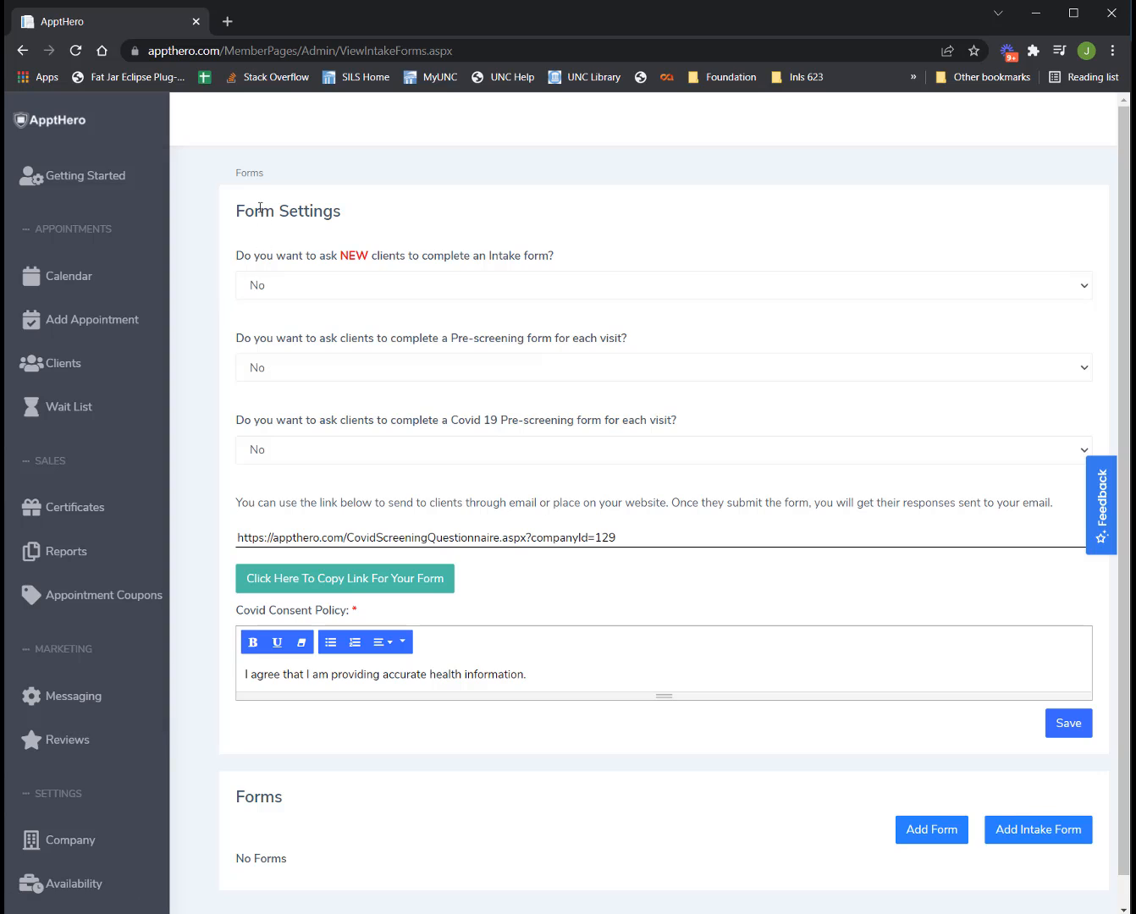
Set 'ask NEW clients to complete an Intake form' to Yes, save, and begin a new intake form.
{"action": "left_click_drag", "start_coordinate": [243, 209], "coordinate": [347, 213]}
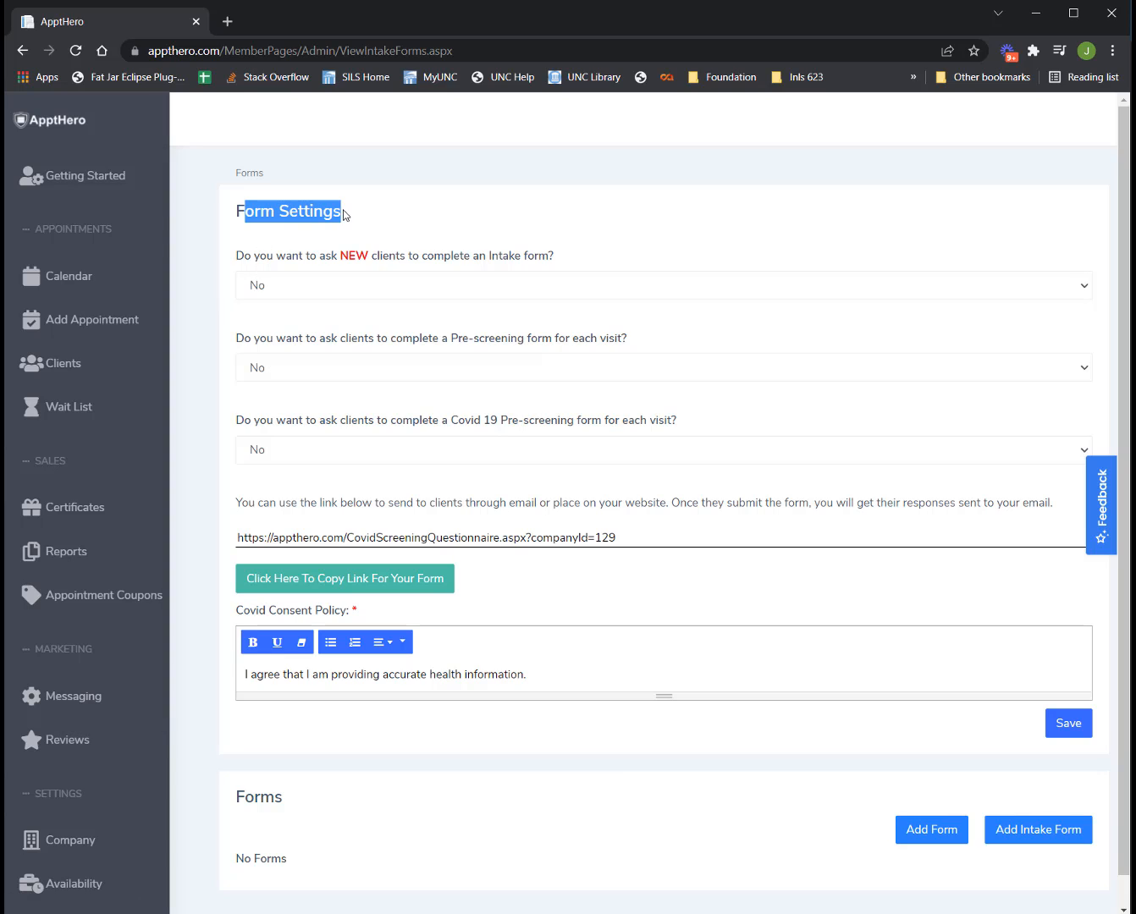
{"action": "left_click", "coordinate": [345, 214]}
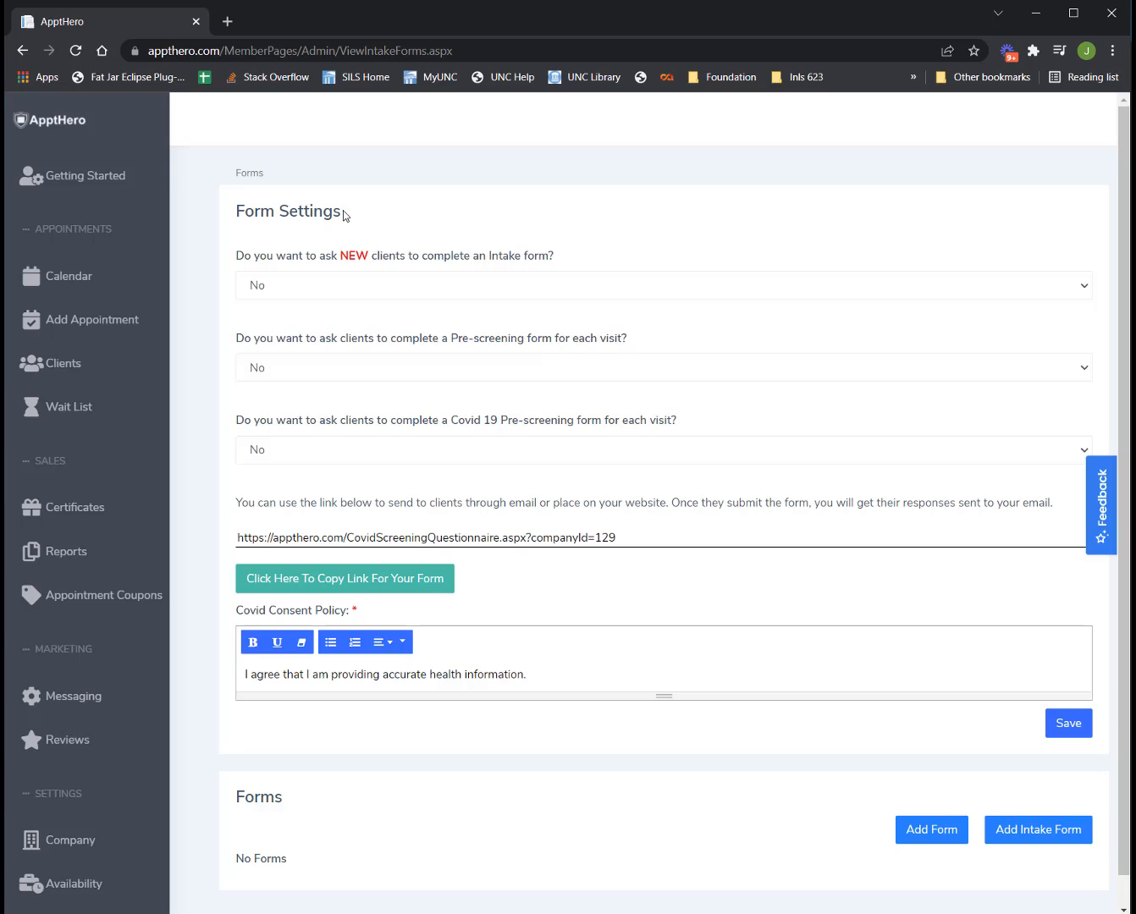
{"action": "left_click", "coordinate": [271, 289]}
{"action": "left_click", "coordinate": [268, 308]}
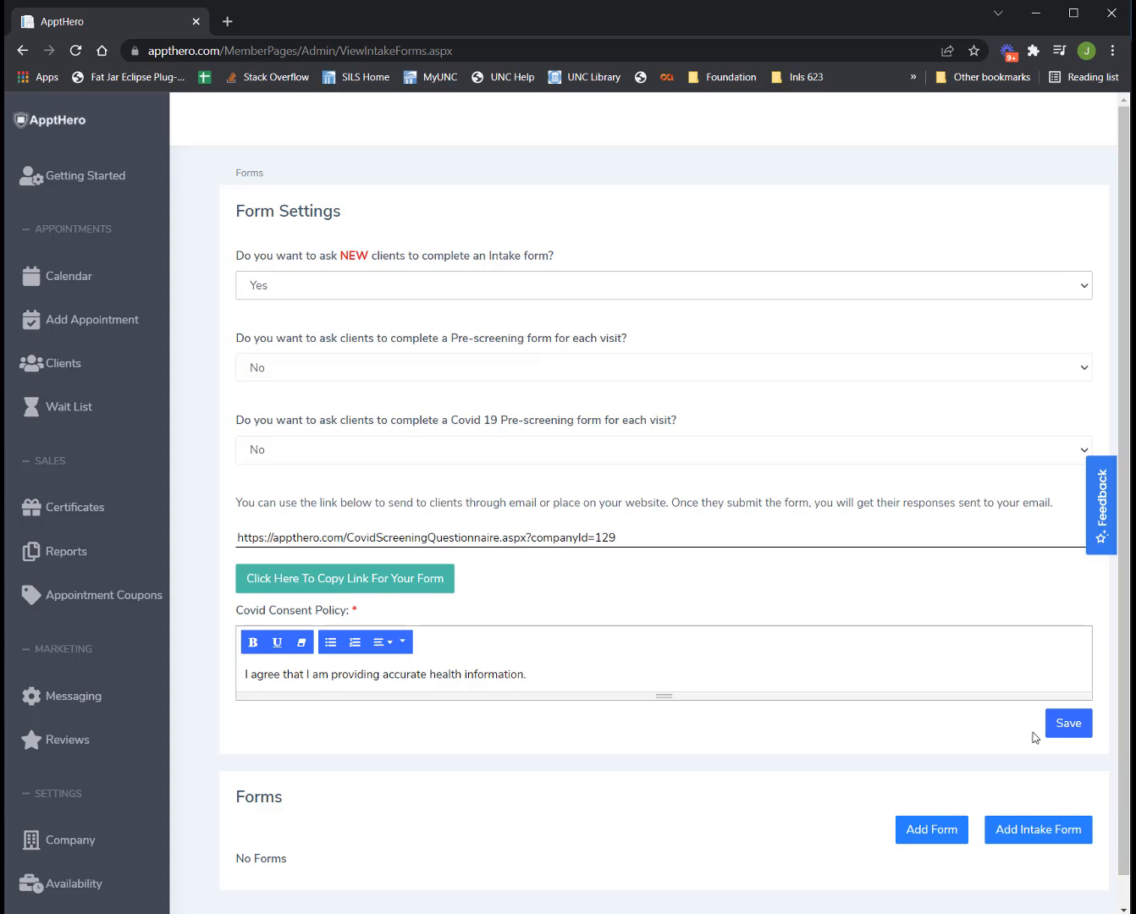
{"action": "left_click", "coordinate": [1069, 723]}
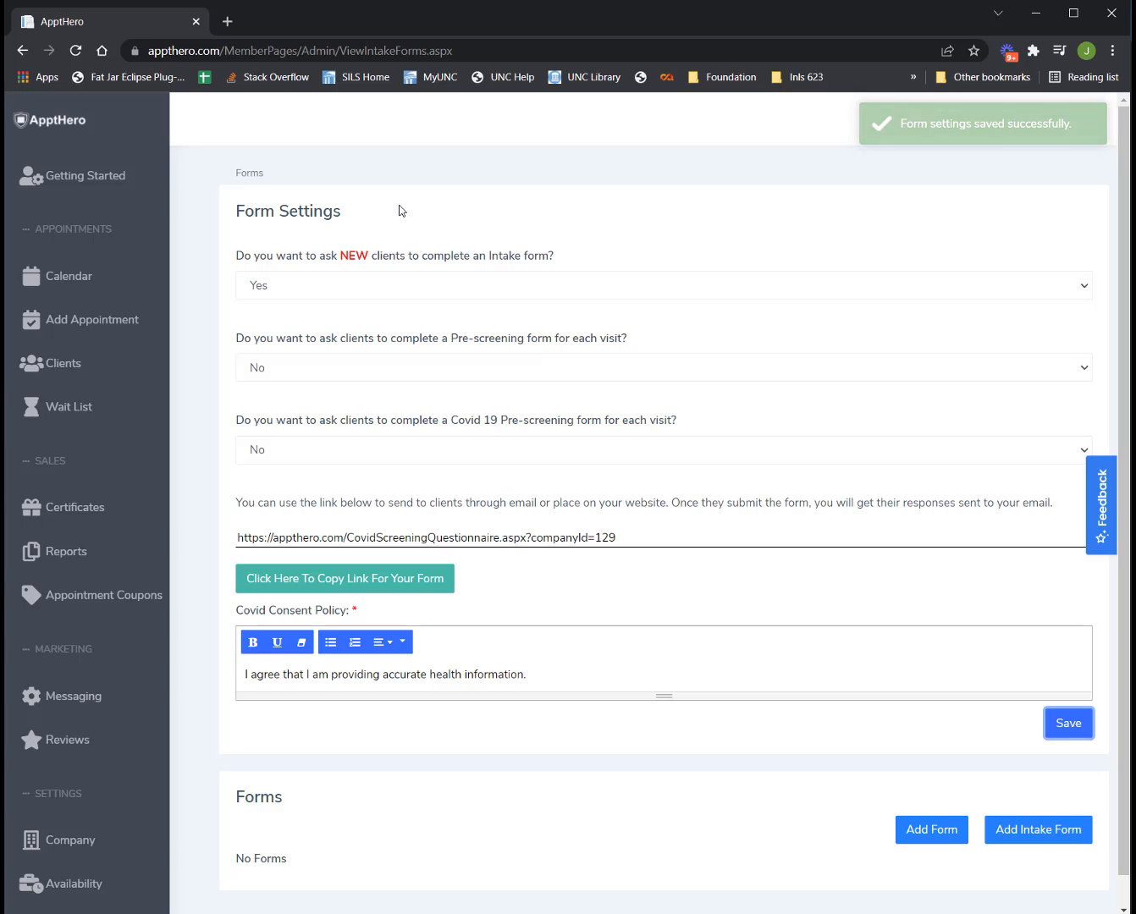
{"action": "left_click", "coordinate": [1026, 830]}
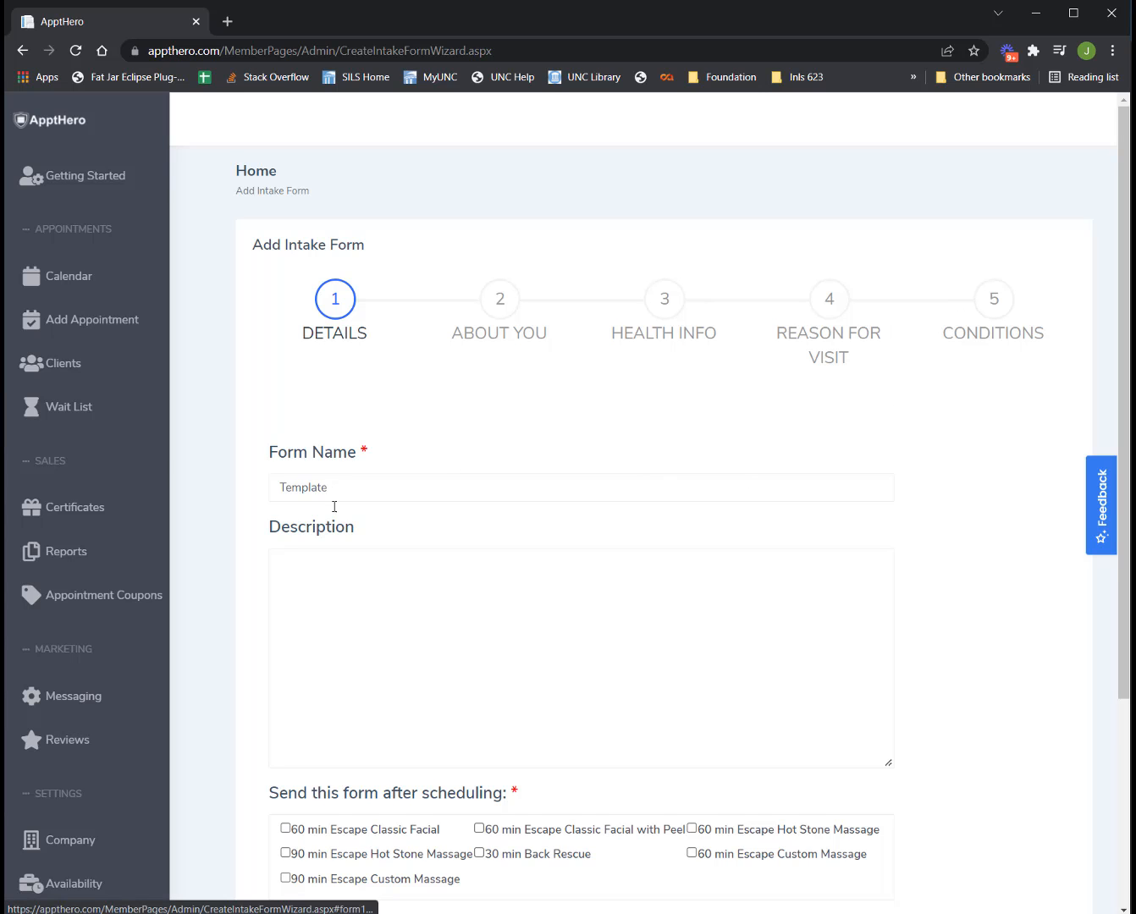
Rename the form from 'Template' to 'Massage Intake Form'.
{"action": "left_click", "coordinate": [375, 489]}
{"action": "scroll", "coordinate": [478, 453], "scroll_direction": "down", "scroll_amount": 2}
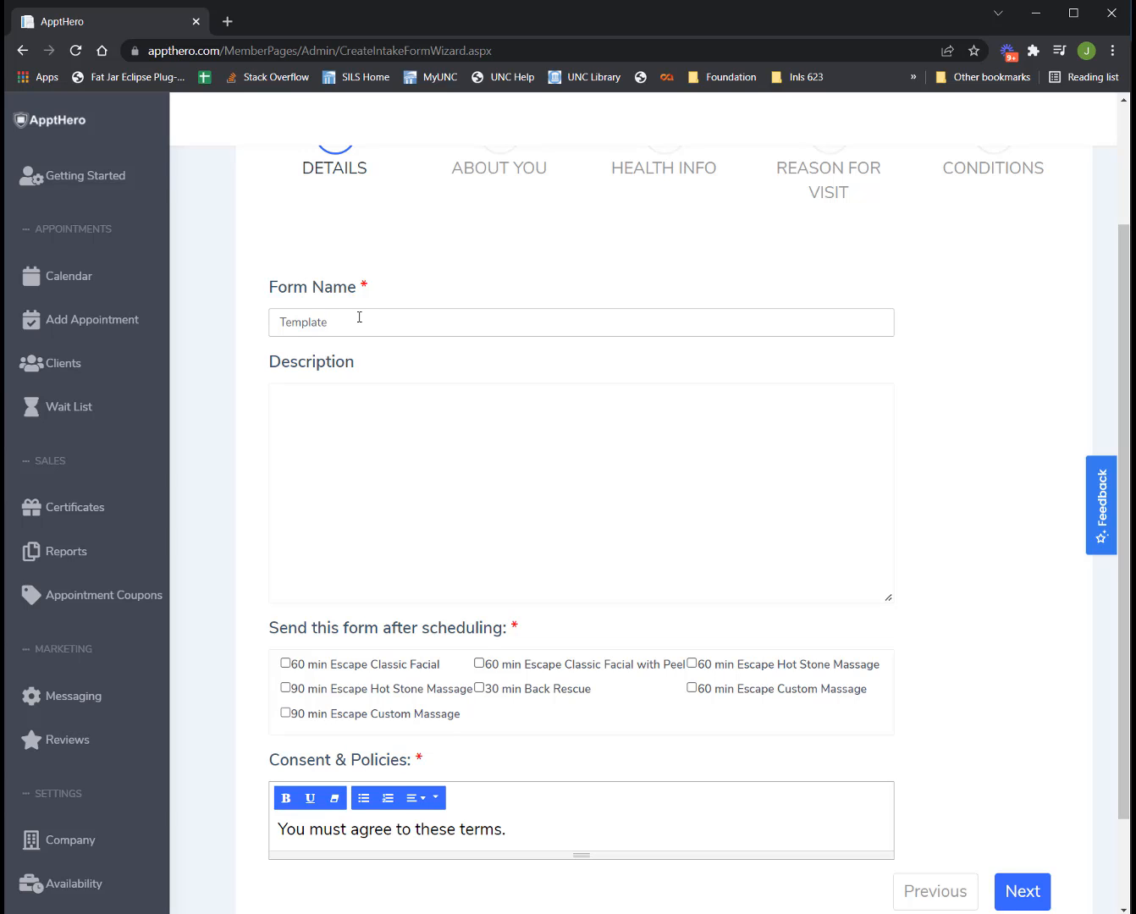
{"action": "left_click_drag", "start_coordinate": [354, 319], "coordinate": [247, 327]}
{"action": "type", "text": "Massage F"}
{"action": "key", "text": "BackSpace"}
{"action": "type", "text": "Intake Form"}
Send the form after 90 min Hot Stone, 90 min Custom, 30 min Back Rescue, 60 min Custom and 60 min Hot Stone.
{"action": "left_click", "coordinate": [285, 687]}
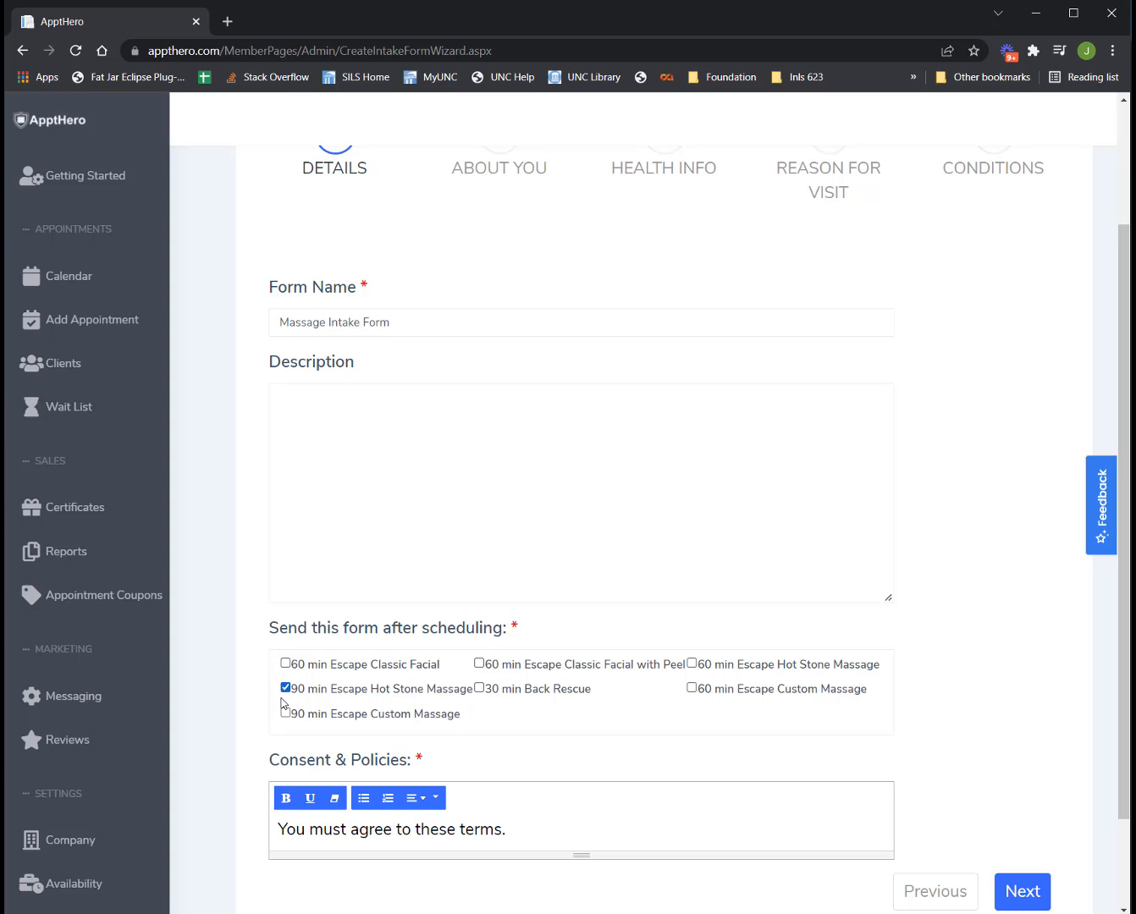
{"action": "left_click", "coordinate": [285, 713]}
{"action": "left_click", "coordinate": [479, 688]}
{"action": "left_click", "coordinate": [692, 687]}
{"action": "left_click", "coordinate": [691, 663]}
Add a 'Cancellation Policy' line below the consent sentence in Consent & Policies.
{"action": "mouse_move", "coordinate": [505, 829]}
{"action": "left_mouse_down"}
{"action": "mouse_move", "coordinate": [253, 833]}
{"action": "mouse_move", "coordinate": [504, 830]}
{"action": "left_mouse_up"}
{"action": "key", "text": "Return"}
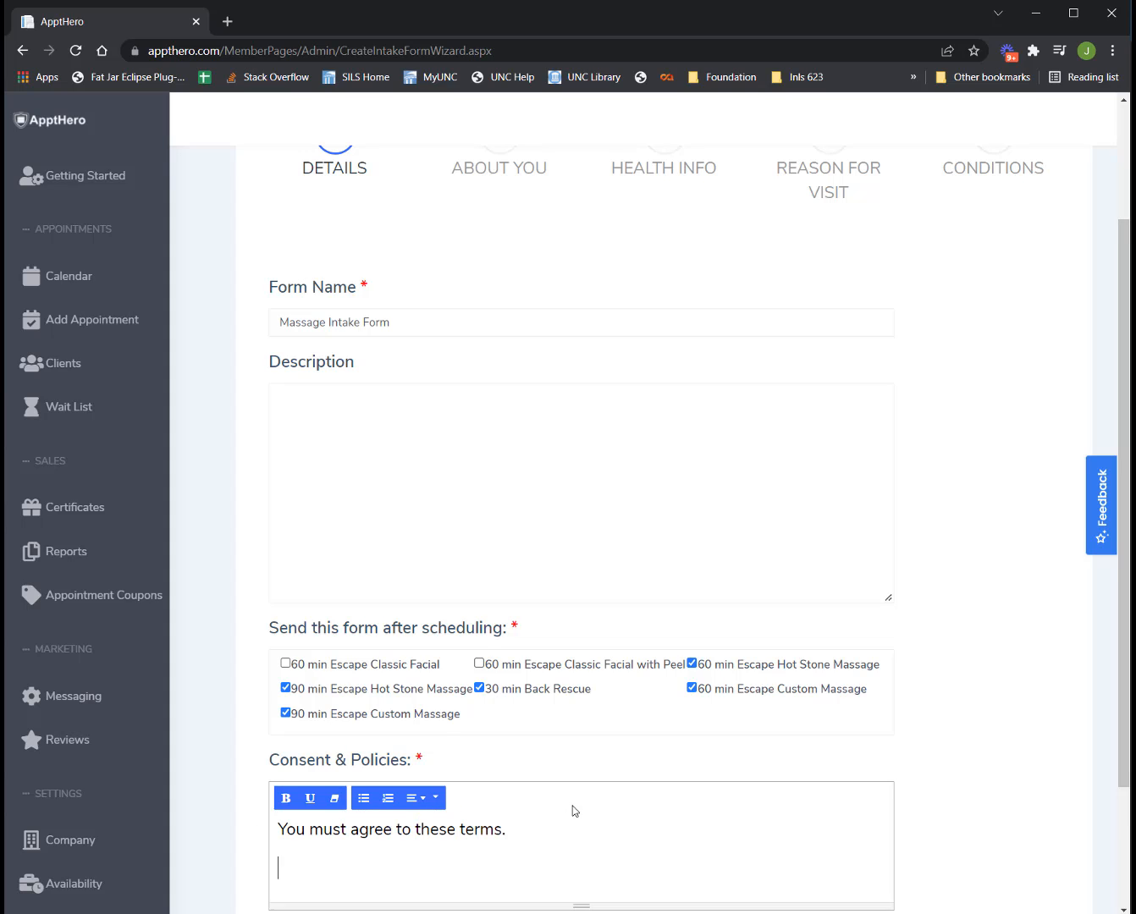
{"action": "key", "text": "Return"}
{"action": "type", "text": "Cancell"}
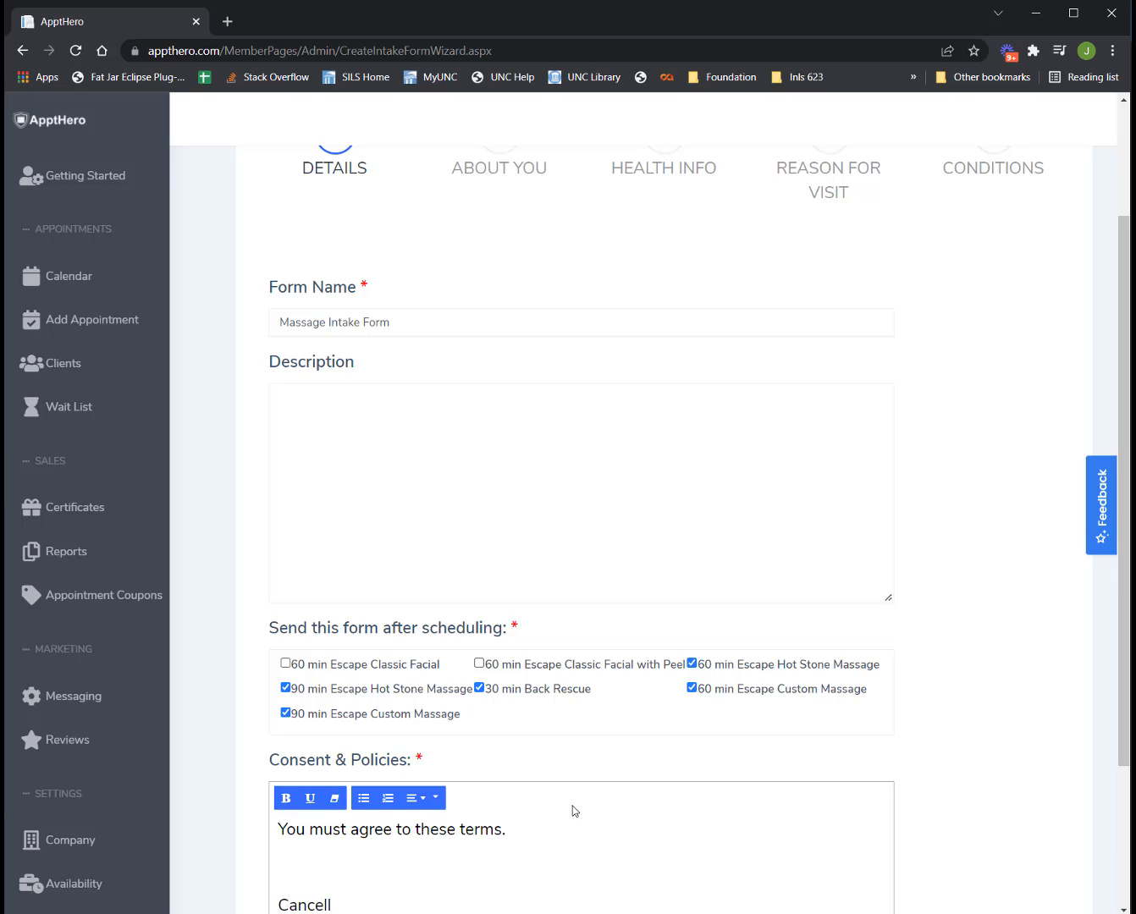
{"action": "key", "text": "BackSpace"}
{"action": "key", "text": "BackSpace"}
{"action": "type", "text": "llation Policy"}
{"action": "scroll", "coordinate": [599, 799], "scroll_direction": "down", "scroll_amount": 2}
{"action": "left_click_drag", "start_coordinate": [521, 755], "coordinate": [247, 739]}
Underline the Cancellation Policy title, then replace all consent text with the pasted massage cancellation policy.
{"action": "left_click", "coordinate": [310, 633]}
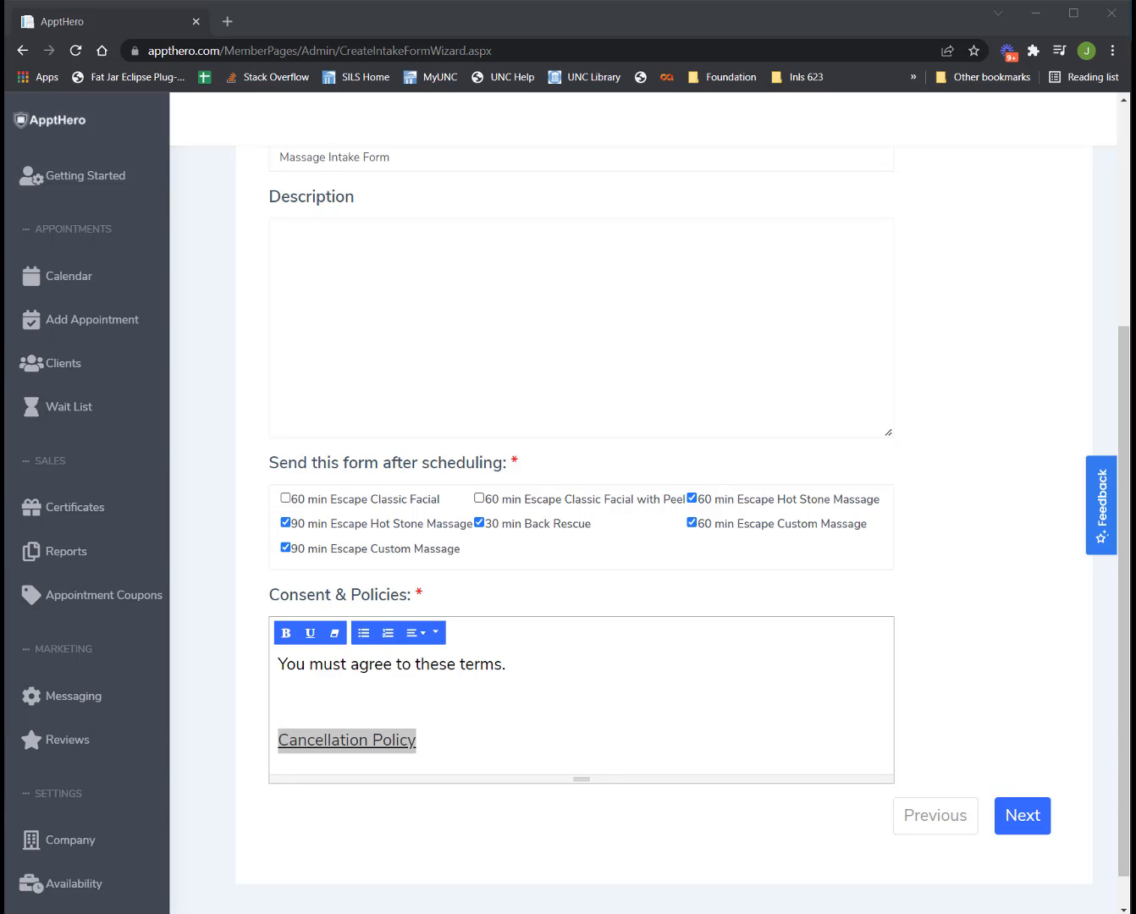
{"action": "left_click", "coordinate": [476, 751]}
{"action": "left_click_drag", "start_coordinate": [469, 744], "coordinate": [277, 665]}
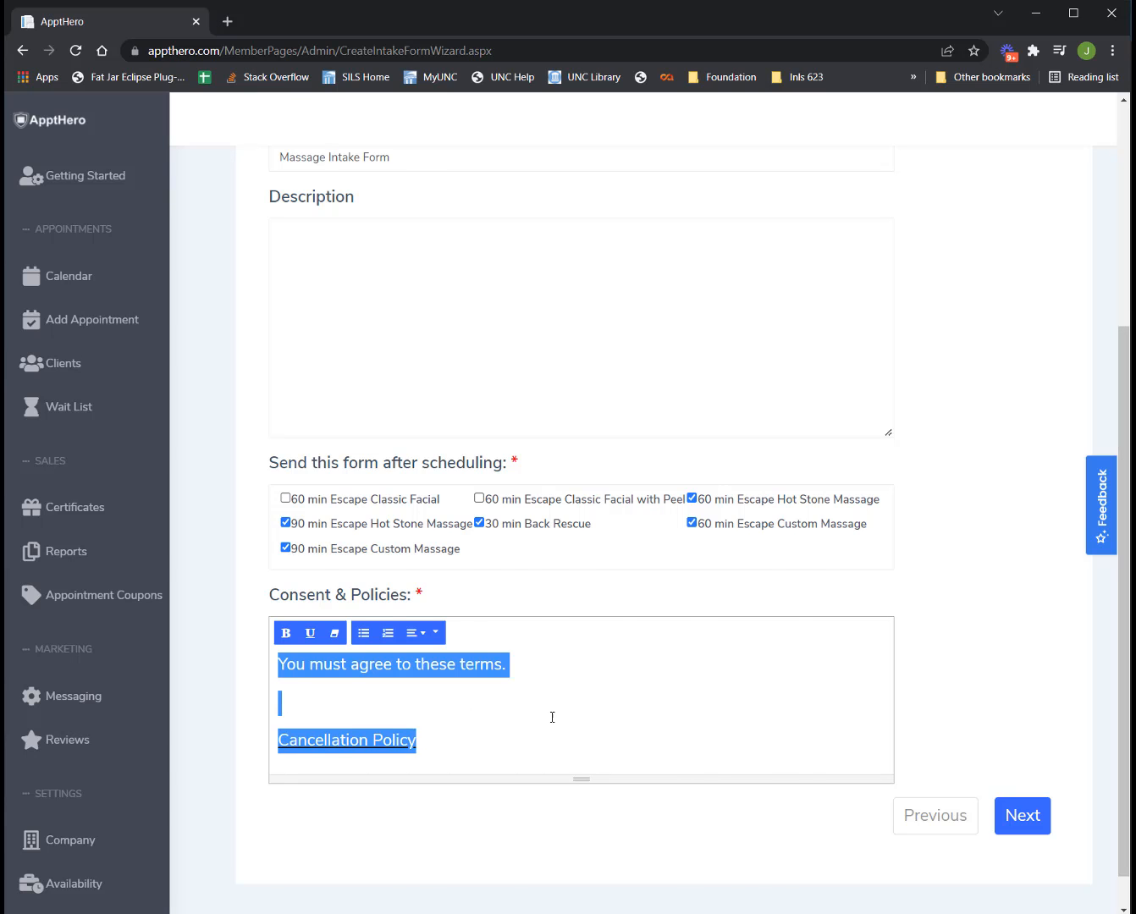
{"action": "key", "text": "ctrl+v"}
{"action": "scroll", "coordinate": [553, 718], "scroll_direction": "up", "scroll_amount": 2}
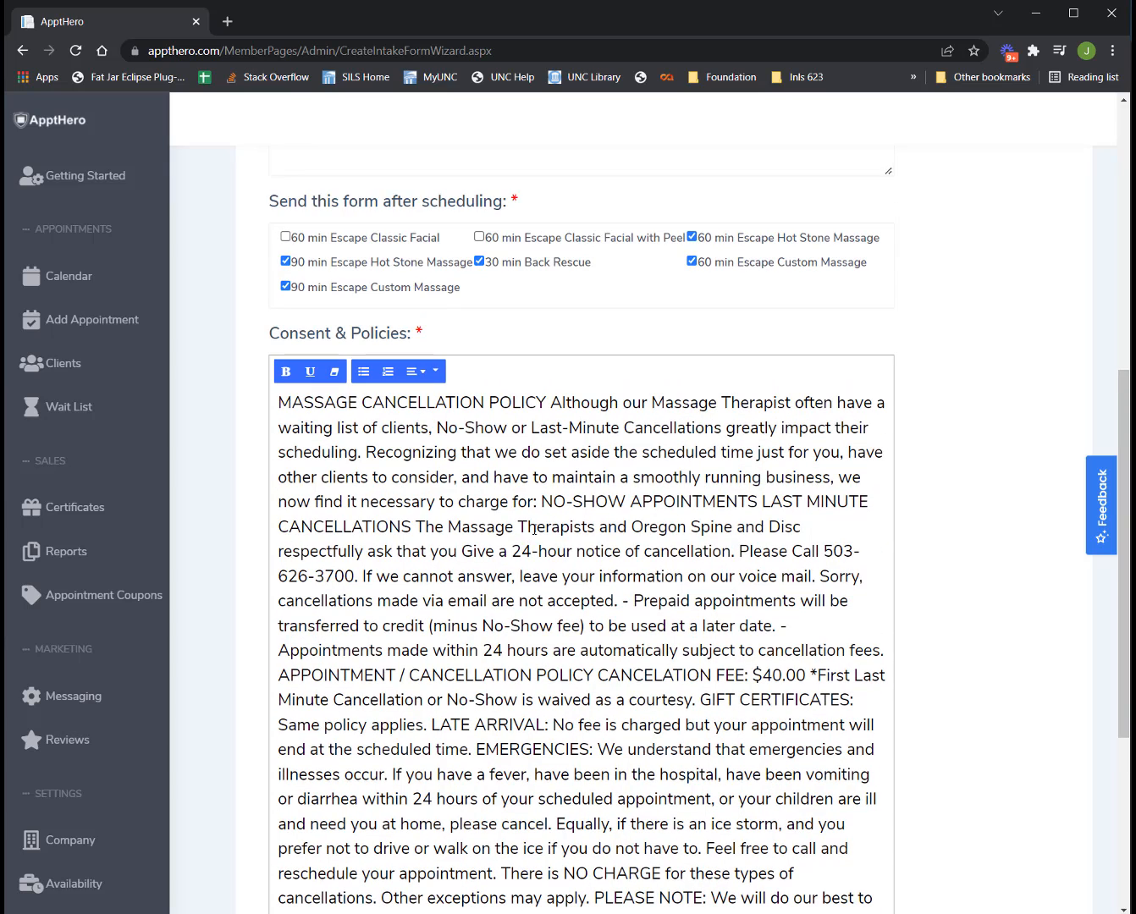
Put the MASSAGE CANCELLATION POLICY heading on its own line and make it bold.
{"action": "left_click", "coordinate": [547, 403]}
{"action": "key", "text": "Return"}
{"action": "left_click_drag", "start_coordinate": [546, 403], "coordinate": [275, 386]}
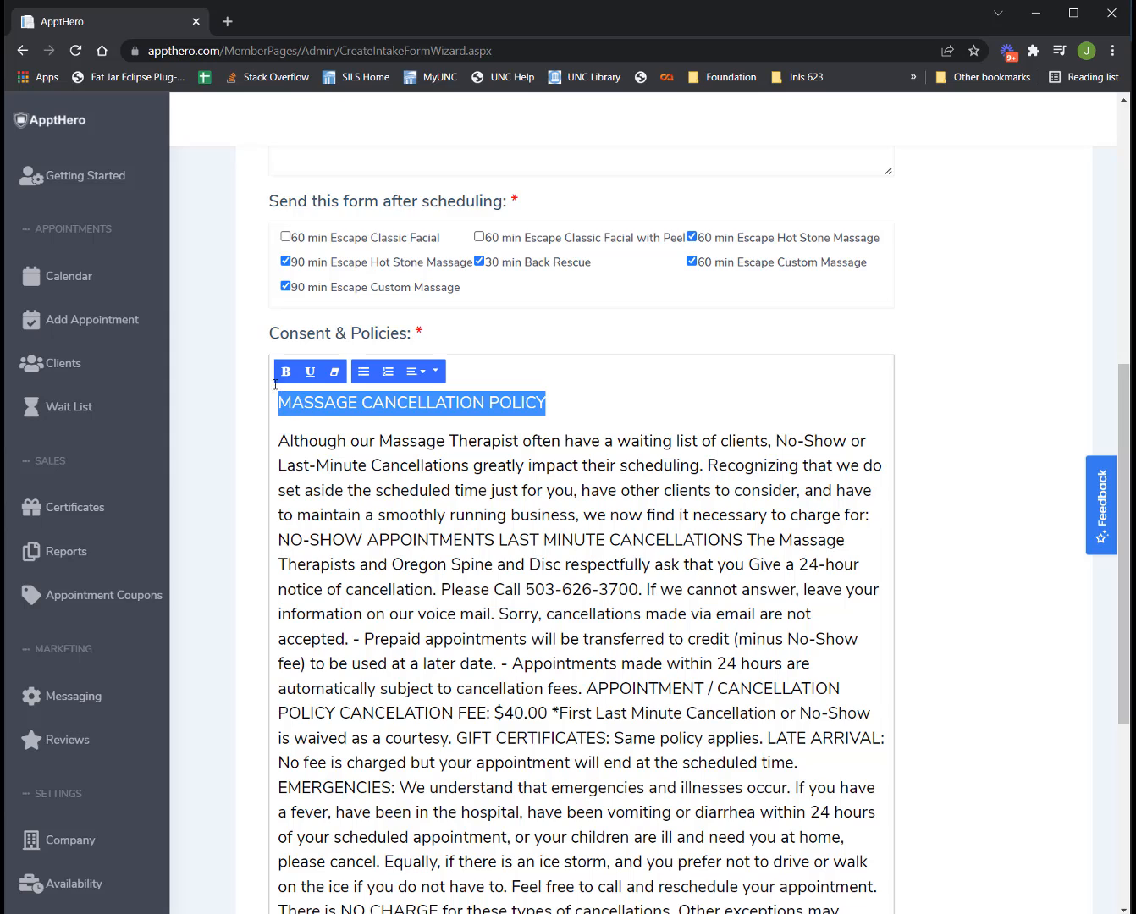
{"action": "left_click", "coordinate": [286, 372]}
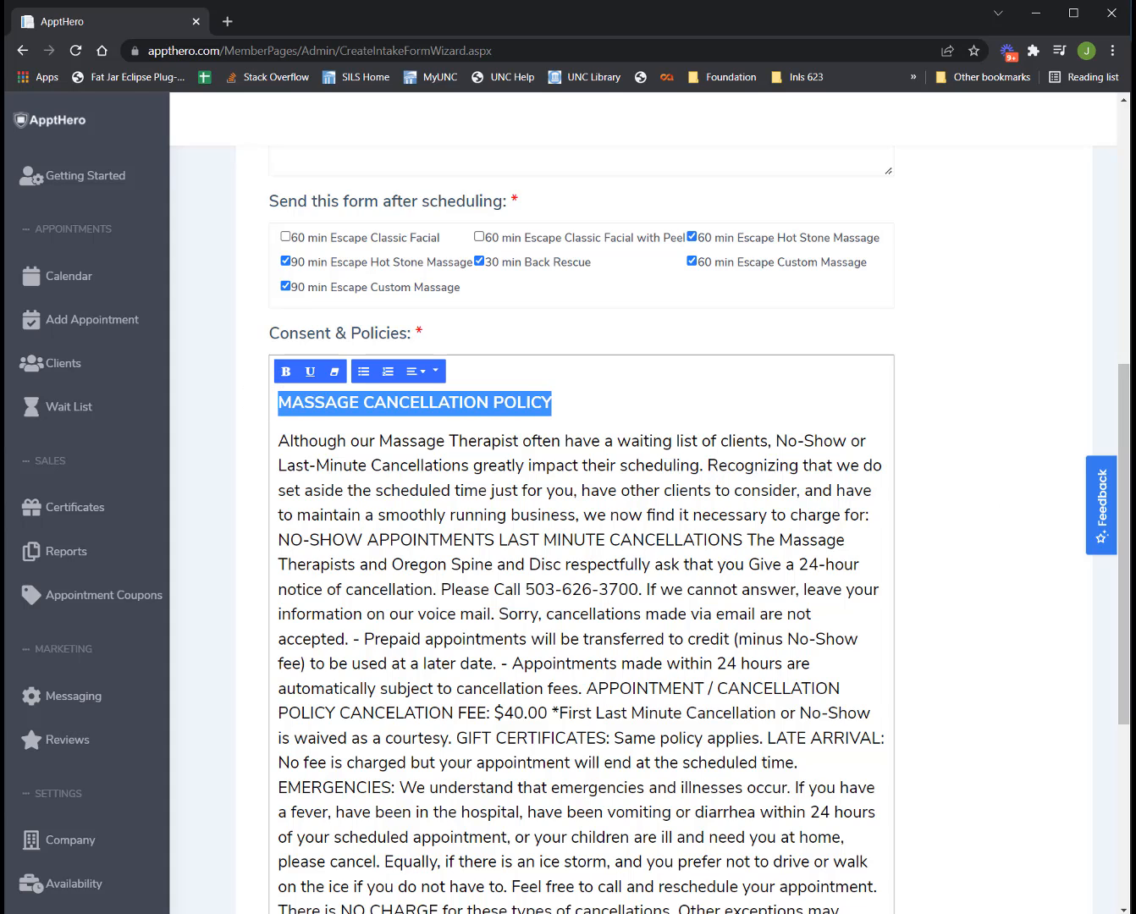
{"action": "left_click", "coordinate": [749, 515]}
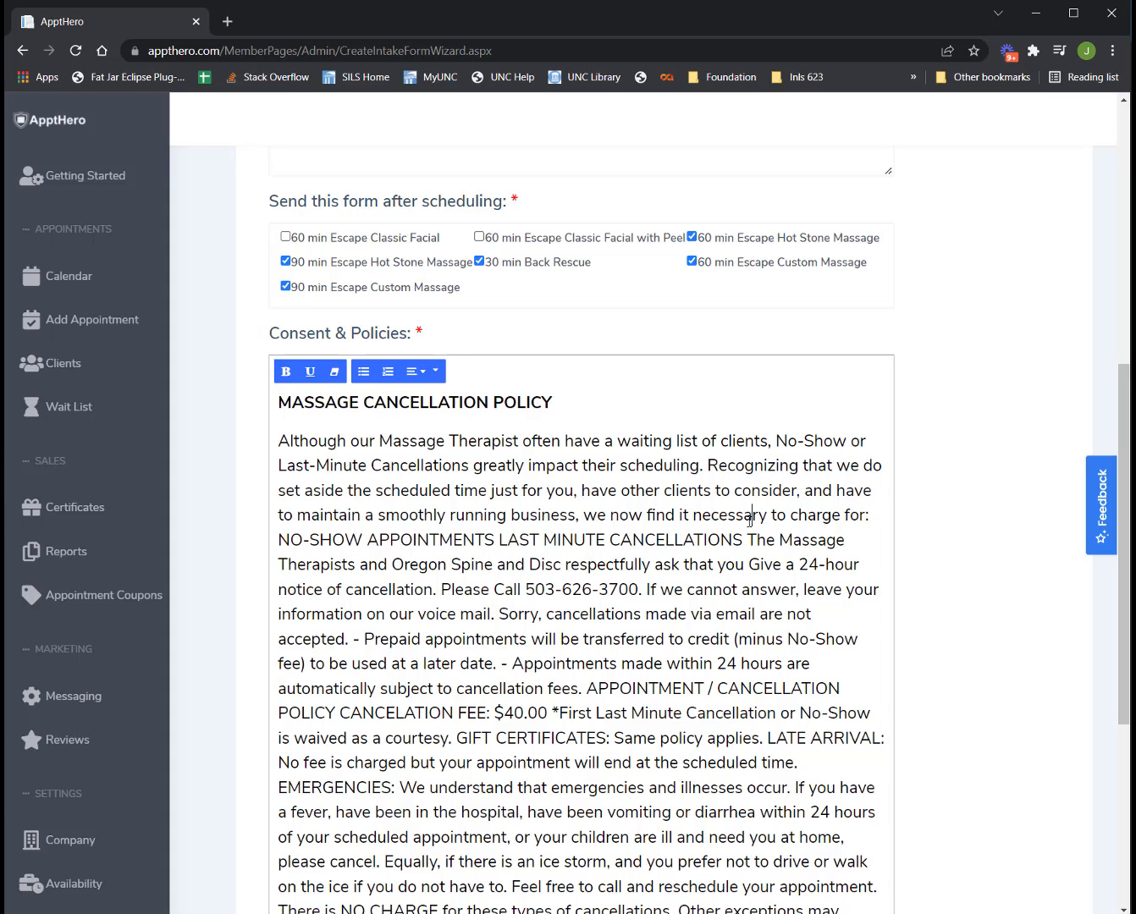
Break the policy into separate paragraphs after 'charge for:', NO-SHOW APPOINTMENTS and LAST MINUTE CANCELLATIONS.
{"action": "left_click", "coordinate": [868, 515]}
{"action": "key", "text": "Return"}
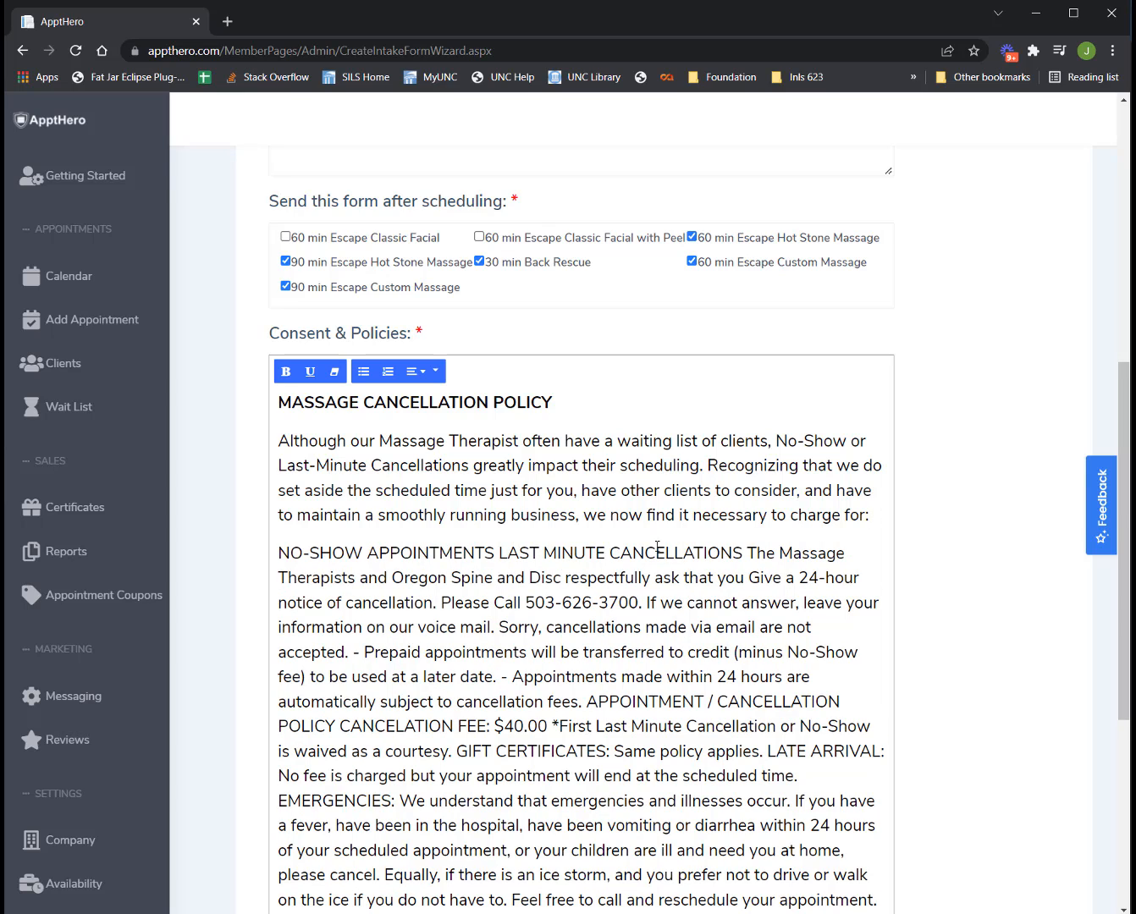
{"action": "left_click", "coordinate": [747, 552]}
{"action": "left_click", "coordinate": [495, 552]}
{"action": "key", "text": "Return"}
{"action": "left_click", "coordinate": [526, 591]}
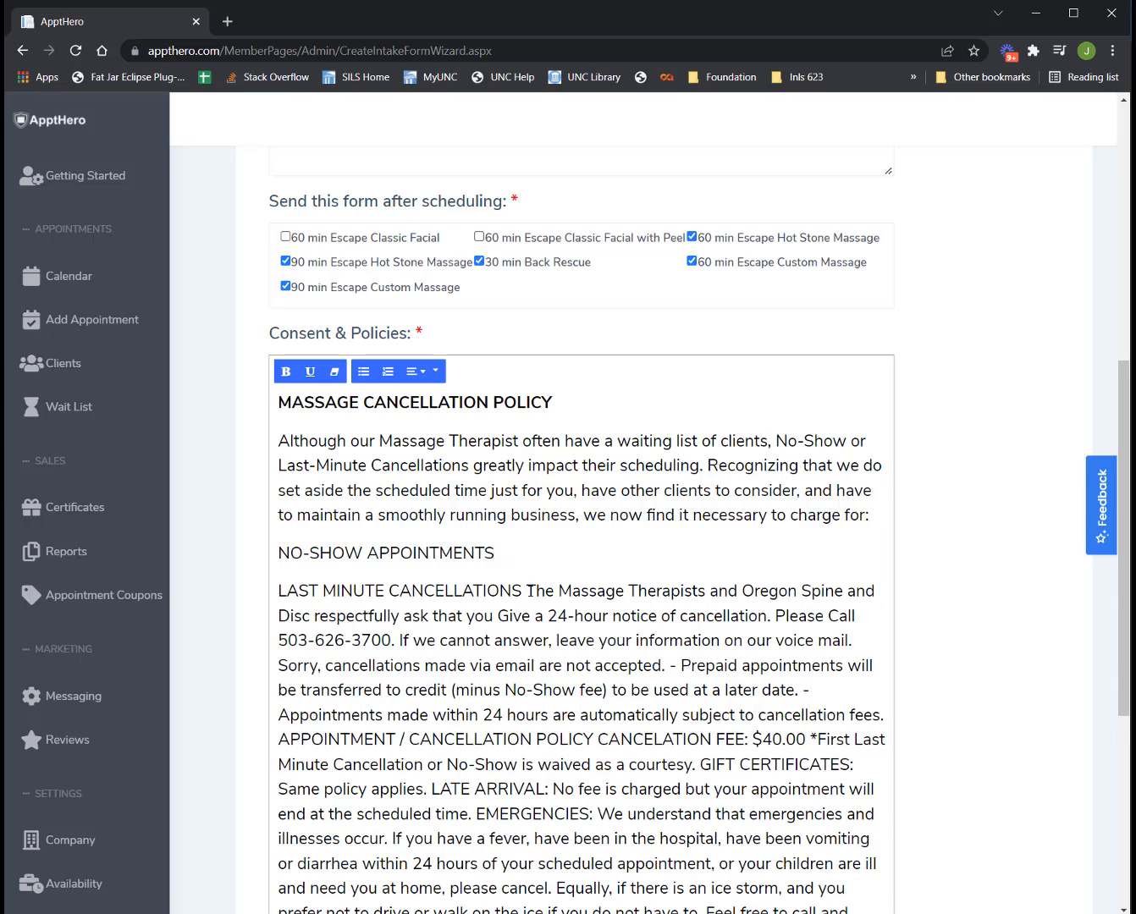
{"action": "key", "text": "Return"}
{"action": "key", "text": "Return"}
Delete the remaining long policy paragraph after LAST MINUTE CANCELLATIONS.
{"action": "left_click_drag", "start_coordinate": [280, 663], "coordinate": [692, 697]}
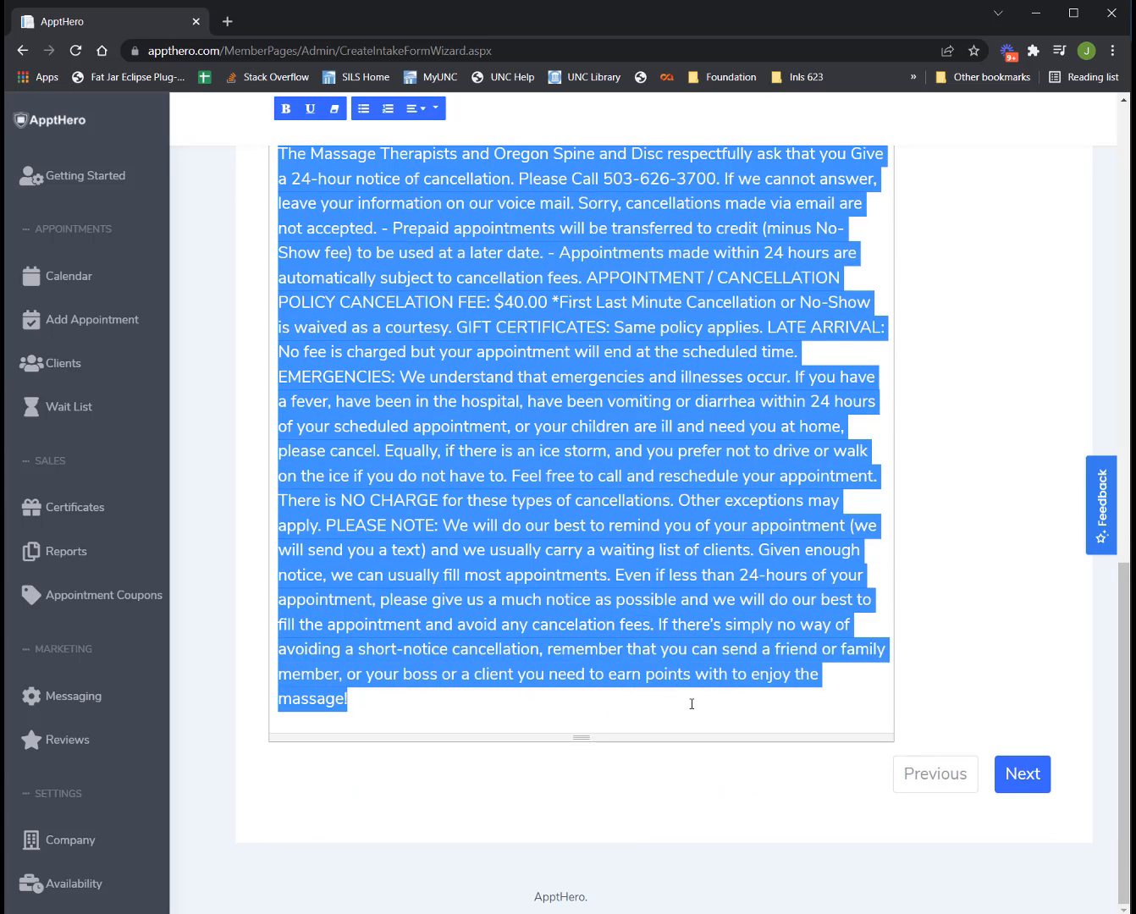
{"action": "key", "text": "BackSpace"}
{"action": "left_click_drag", "start_coordinate": [540, 592], "coordinate": [252, 574]}
Center the NO-SHOW APPOINTMENTS and LAST MINUTE CANCELLATIONS lines.
{"action": "left_click", "coordinate": [427, 404]}
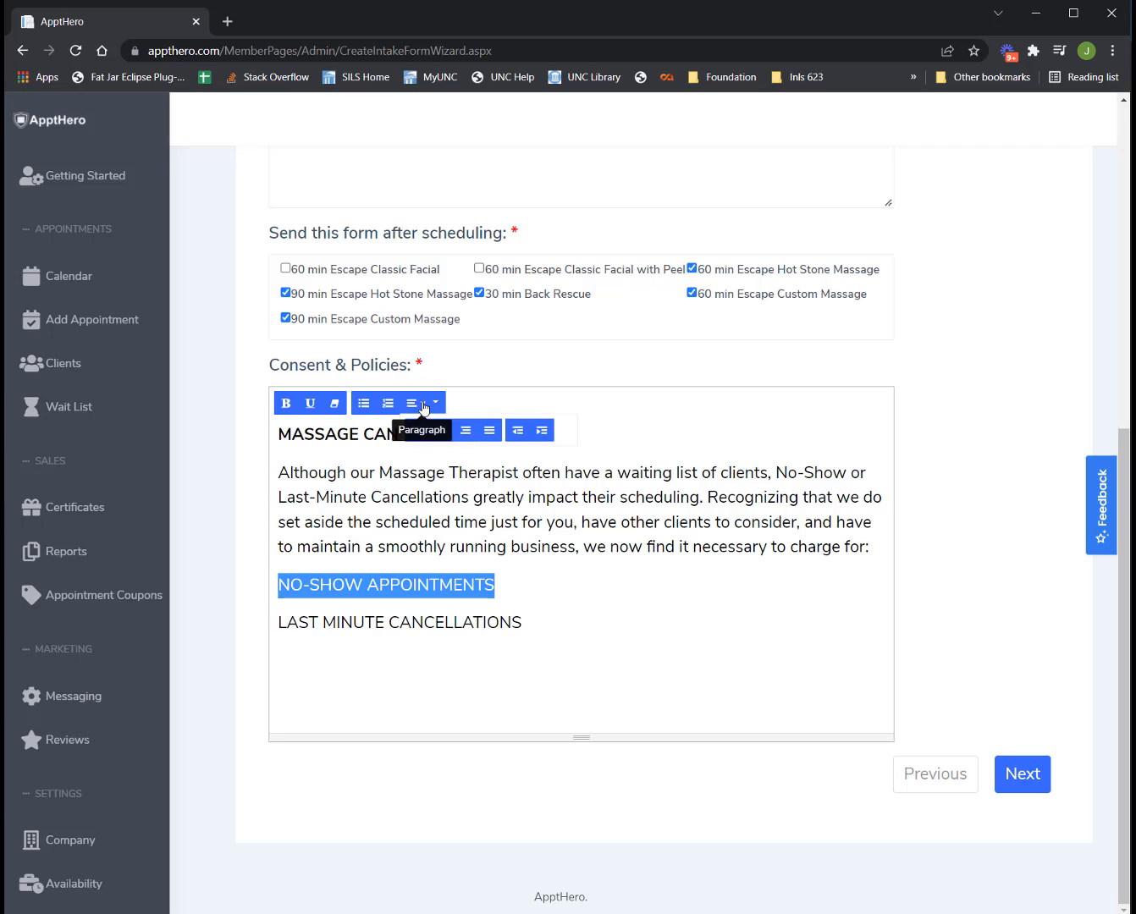
{"action": "left_click", "coordinate": [442, 430]}
{"action": "left_click_drag", "start_coordinate": [550, 624], "coordinate": [264, 616]}
{"action": "left_click", "coordinate": [423, 404]}
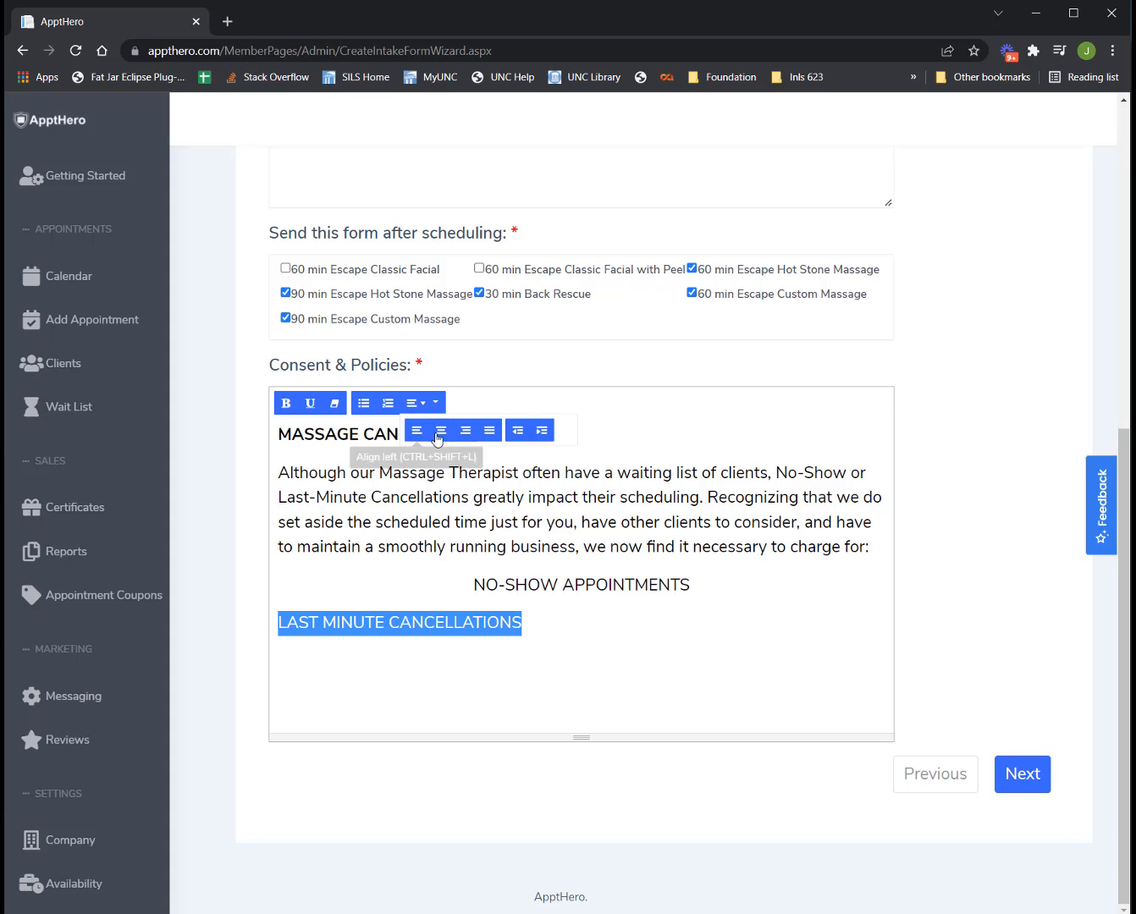
{"action": "left_click", "coordinate": [440, 432]}
Bold both lines and add an empty line below LAST MINUTE CANCELLATIONS.
{"action": "triple_click", "coordinate": [565, 585]}
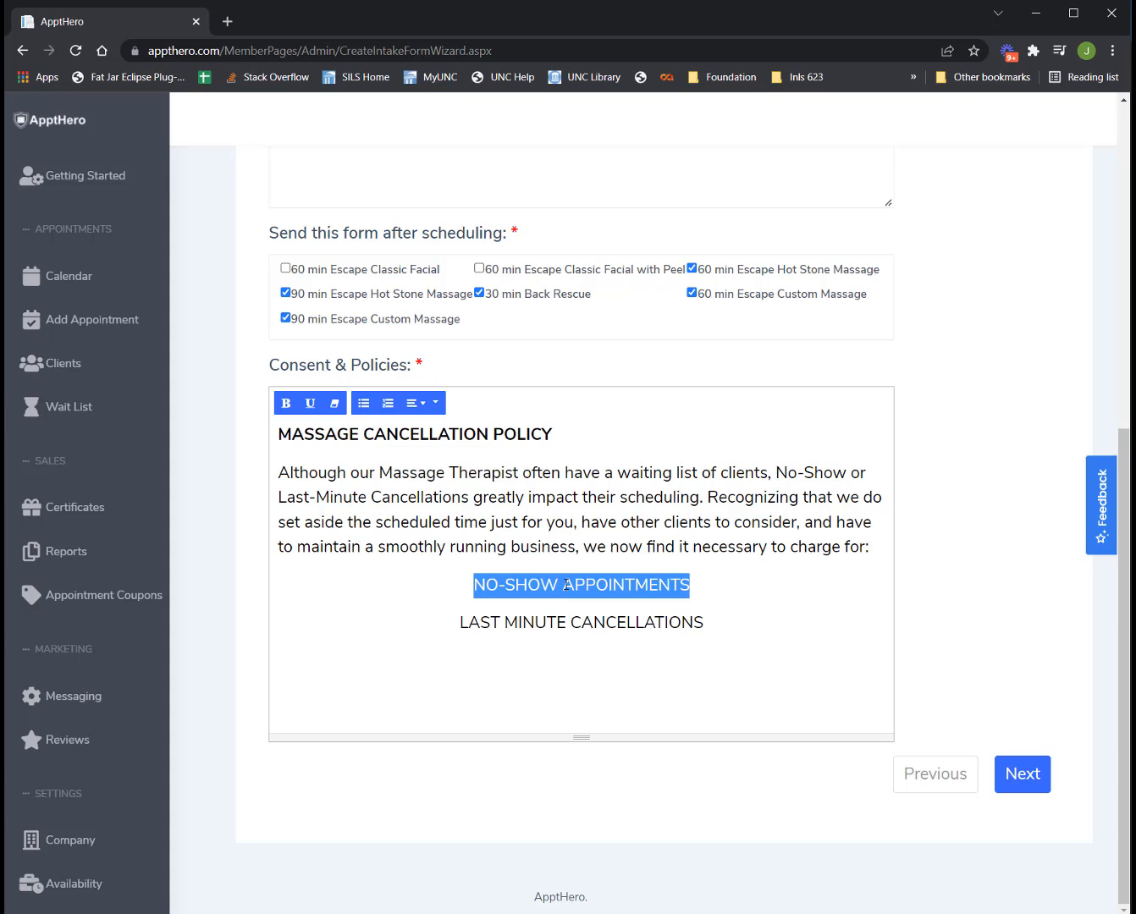
{"action": "key", "text": "ctrl+b"}
{"action": "triple_click", "coordinate": [562, 621]}
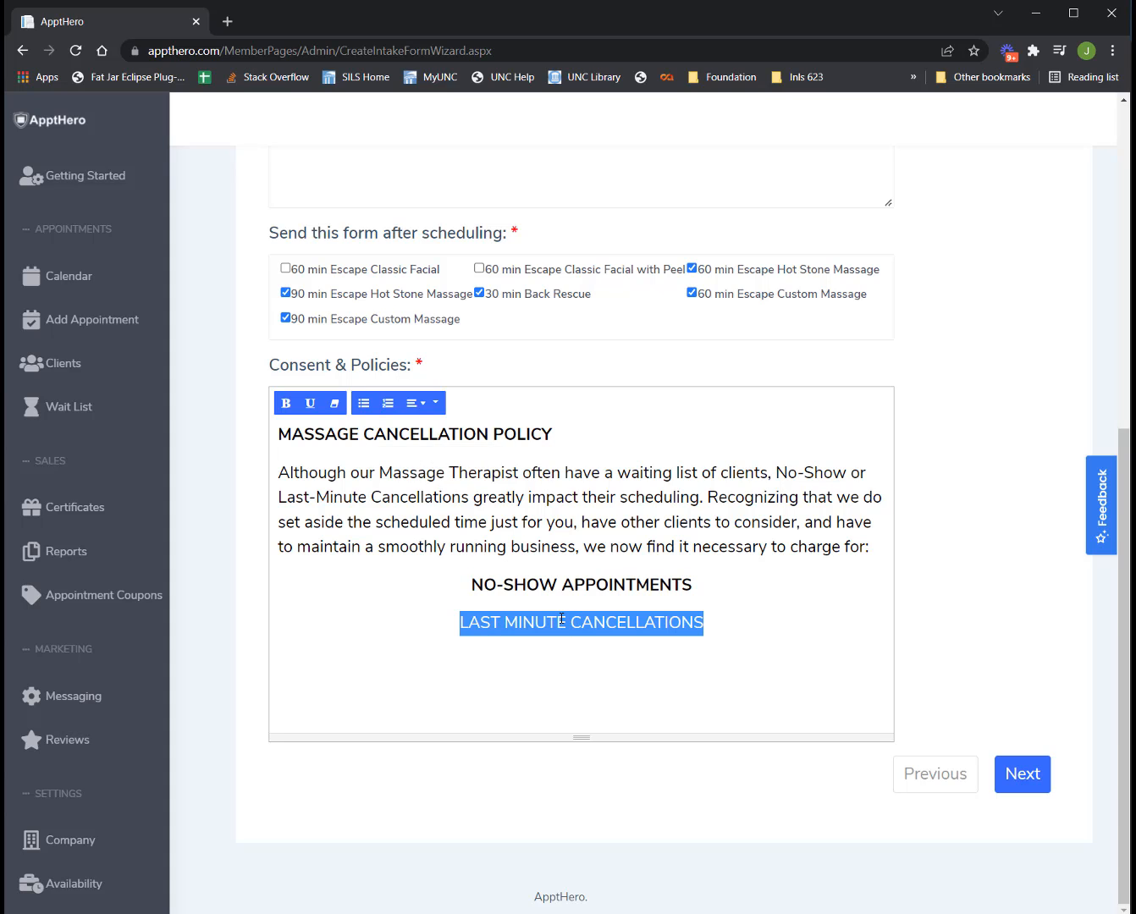
{"action": "key", "text": "ctrl+b"}
{"action": "left_click", "coordinate": [768, 620]}
{"action": "key", "text": "Return"}
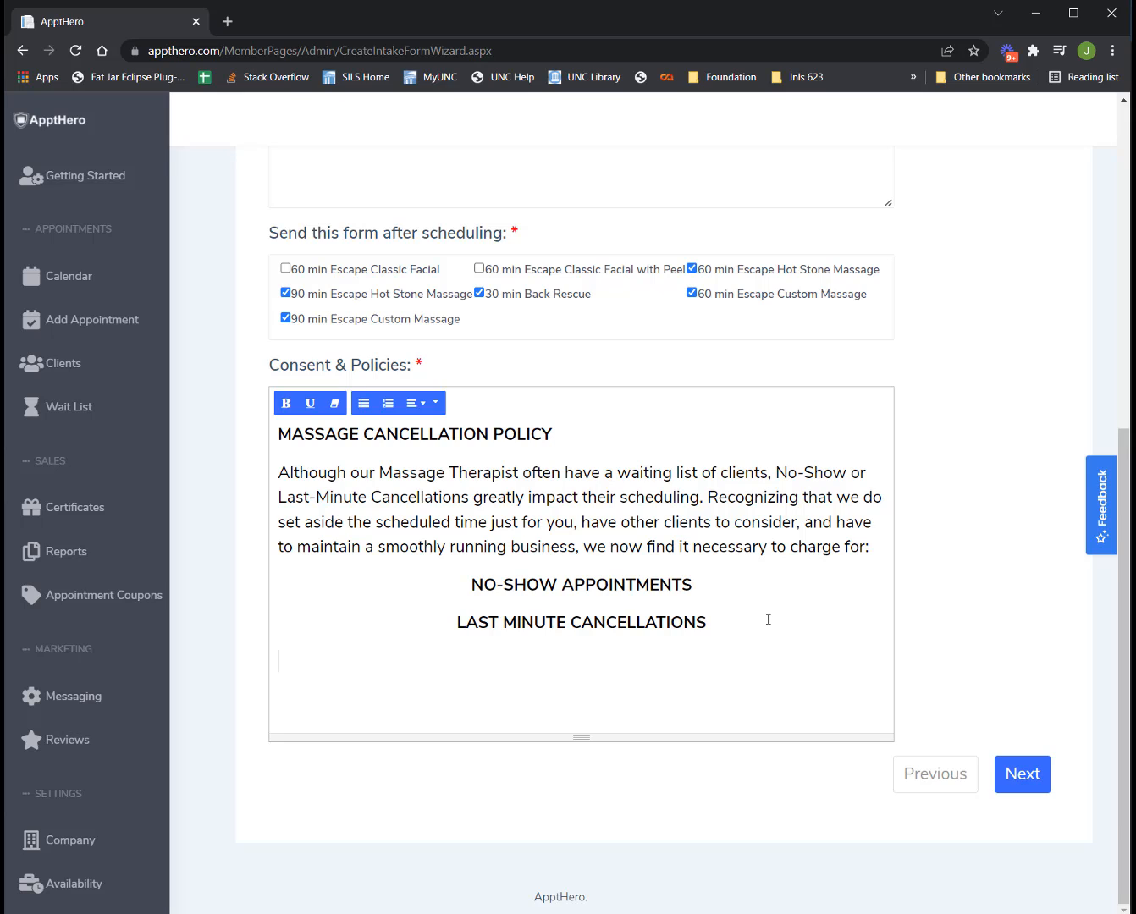
{"action": "key", "text": "alt+Tab"}
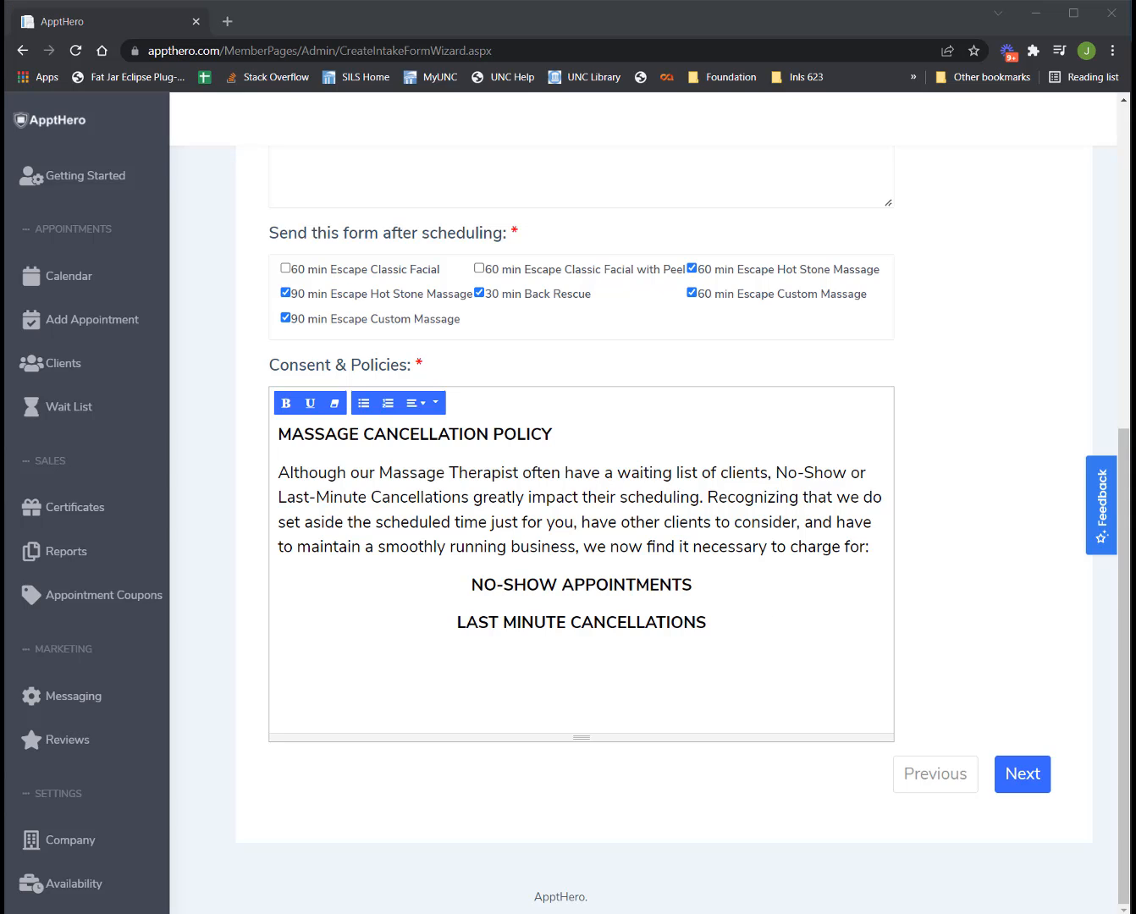
Paste the 24-hour notice sentence on the empty line, ending it with a period.
{"action": "left_click", "coordinate": [505, 687]}
{"action": "type", "text": "Give a 24-hour notice of cancellation"}
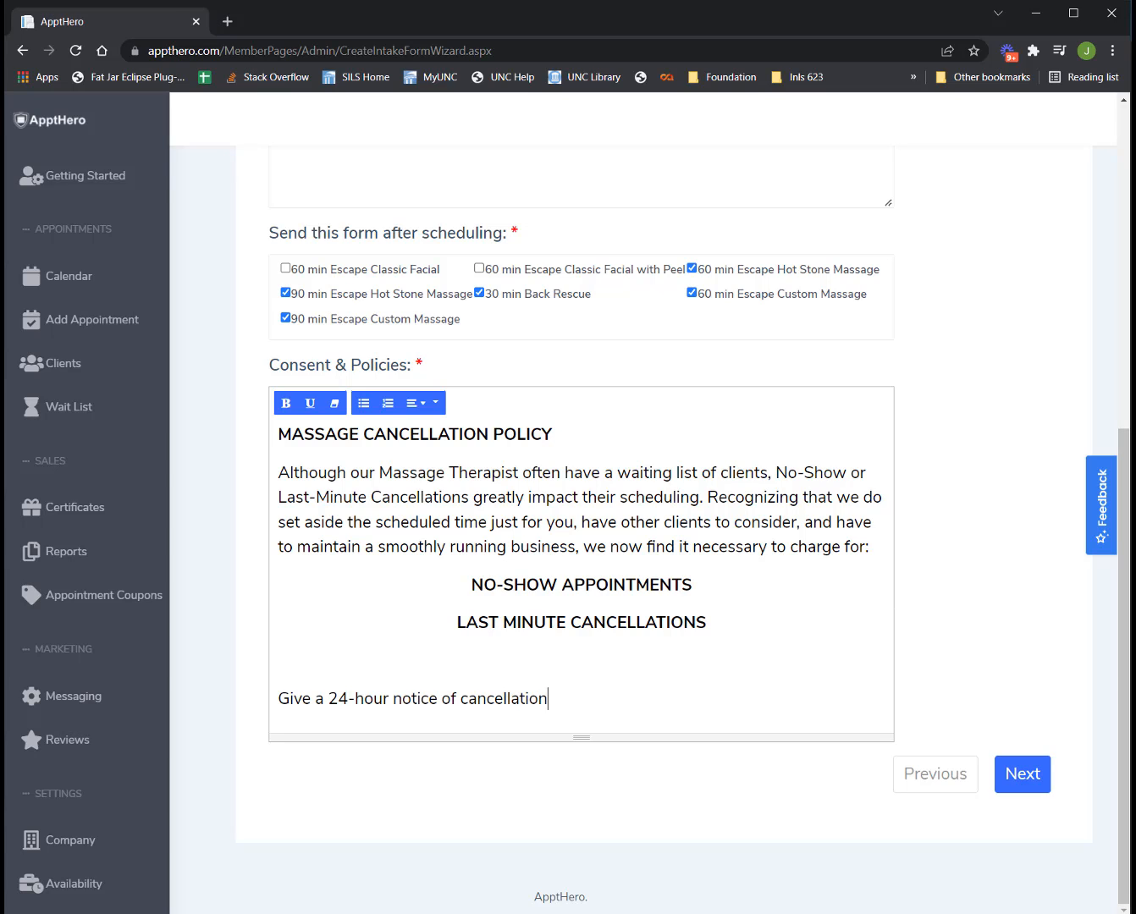
{"action": "type", "text": "."}
{"action": "key", "text": "alt+Tab"}
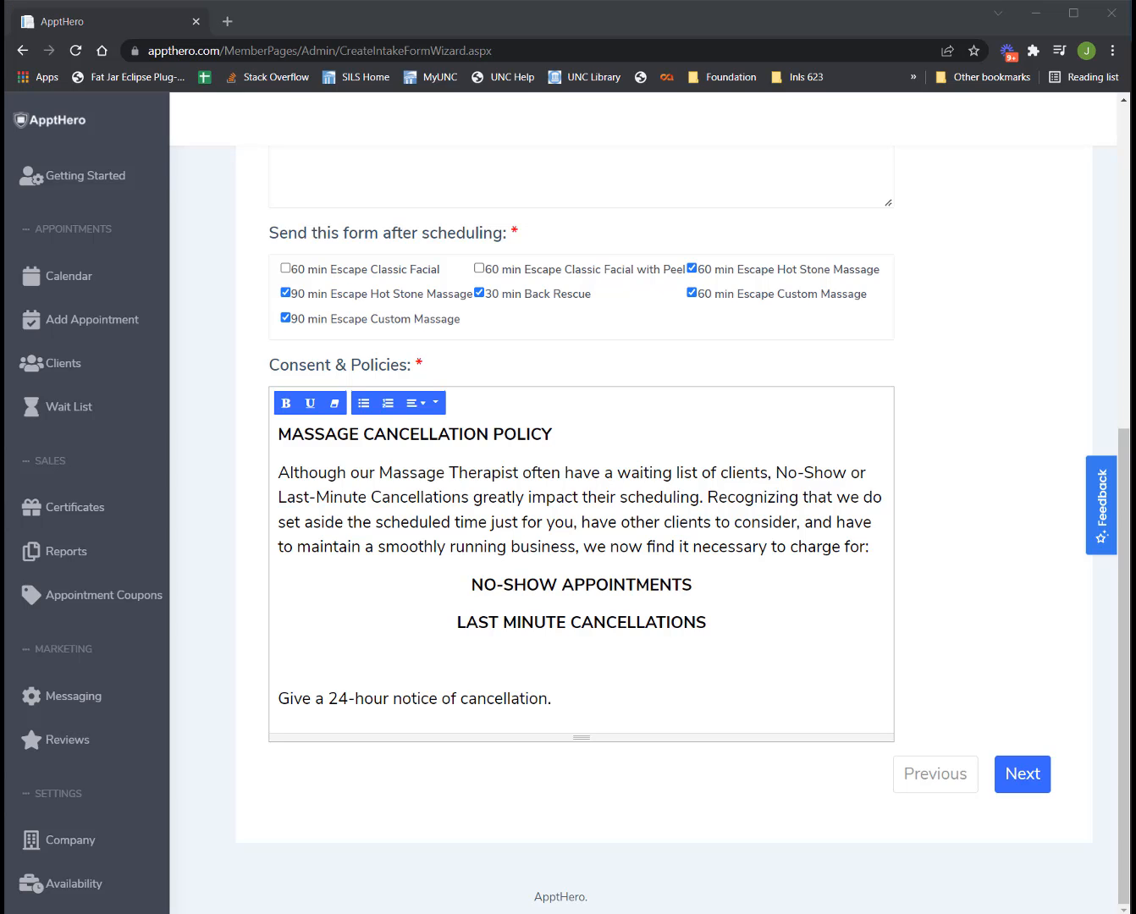
Paste the EMERGENCIES paragraph below the notice sentence and bold the word EMERGENCIES.
{"action": "left_click", "coordinate": [596, 702]}
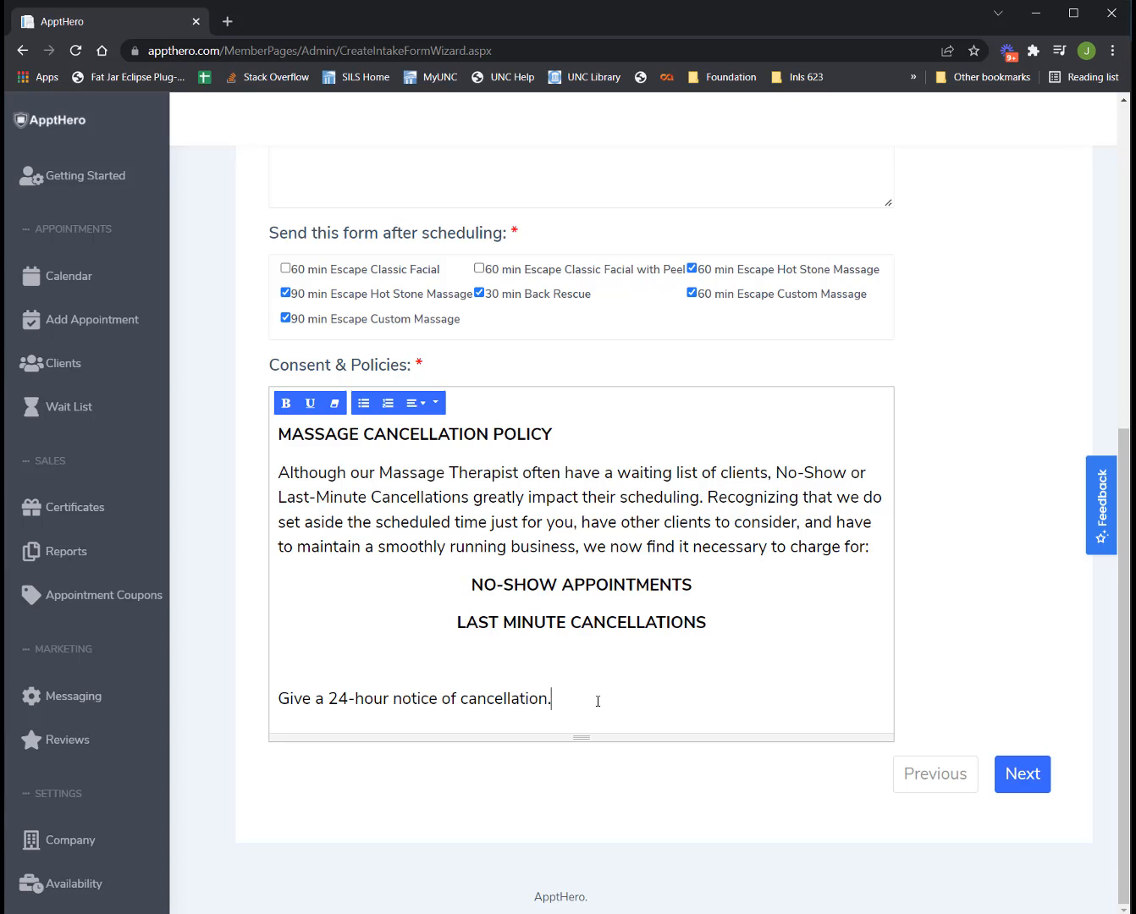
{"action": "key", "text": "Return"}
{"action": "key", "text": "Return"}
{"action": "type", "text": "EMERGENCIES: We understand that emergencies and illnesses occur. If you have a fever, have been in the hospital, have been vomiting or diarrhea within 24 hours of your scheduled appointment, or your children are ill and need you at home, please cancel. Equally, if there is an ice storm, and you prefer not to drive or walk on the ice if you do not have to. Feel free to call and reschedule your appointment. There is NO CHARGE for these types of cancellations."}
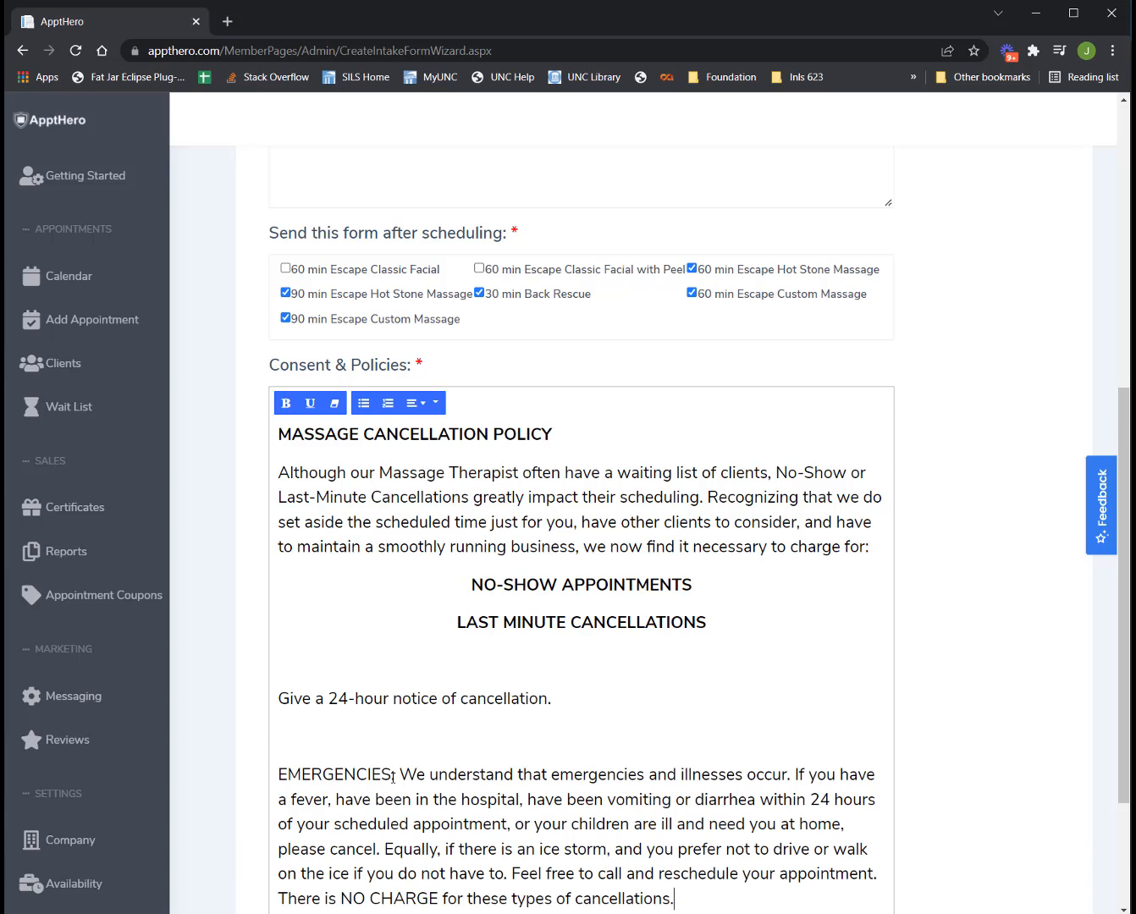
{"action": "left_click_drag", "start_coordinate": [392, 776], "coordinate": [251, 777]}
{"action": "key", "text": "ctrl+b"}
{"action": "scroll", "coordinate": [561, 745], "scroll_direction": "down", "scroll_amount": 3}
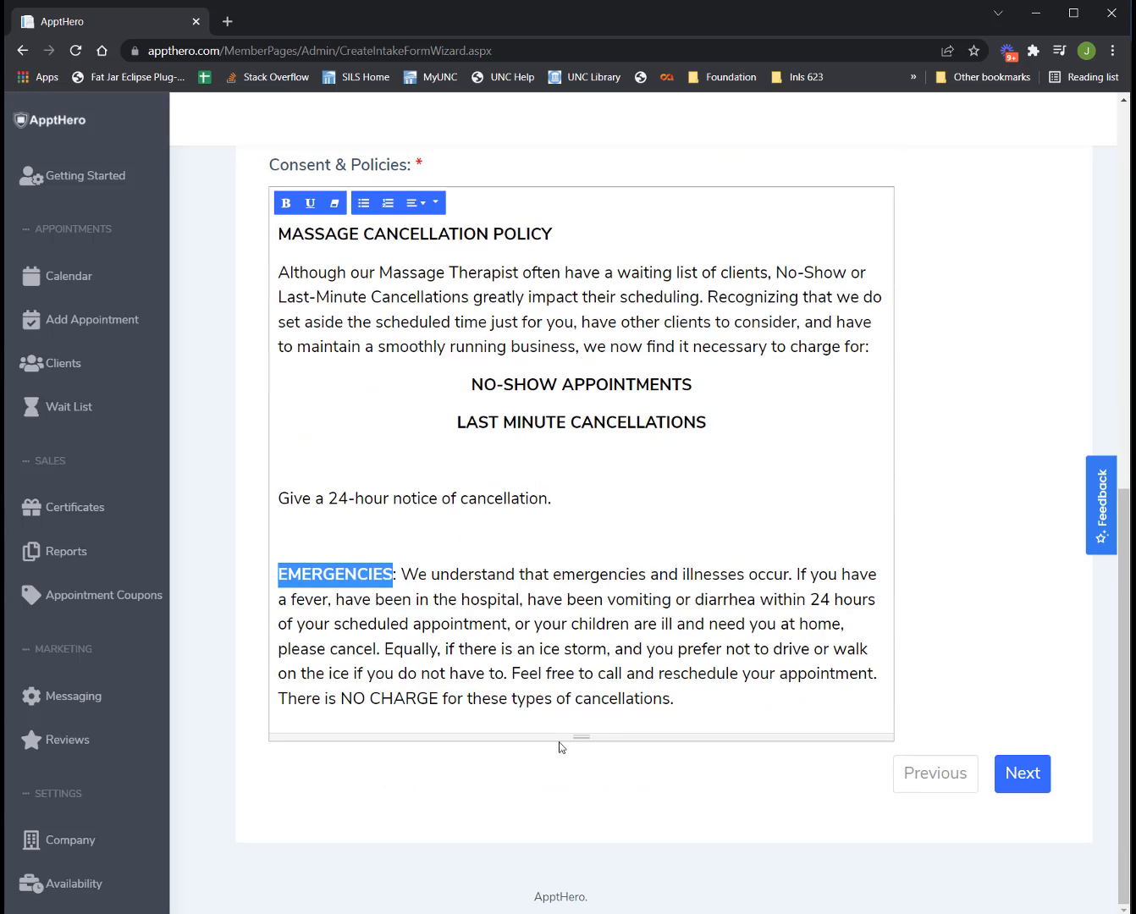
{"action": "left_click", "coordinate": [693, 700]}
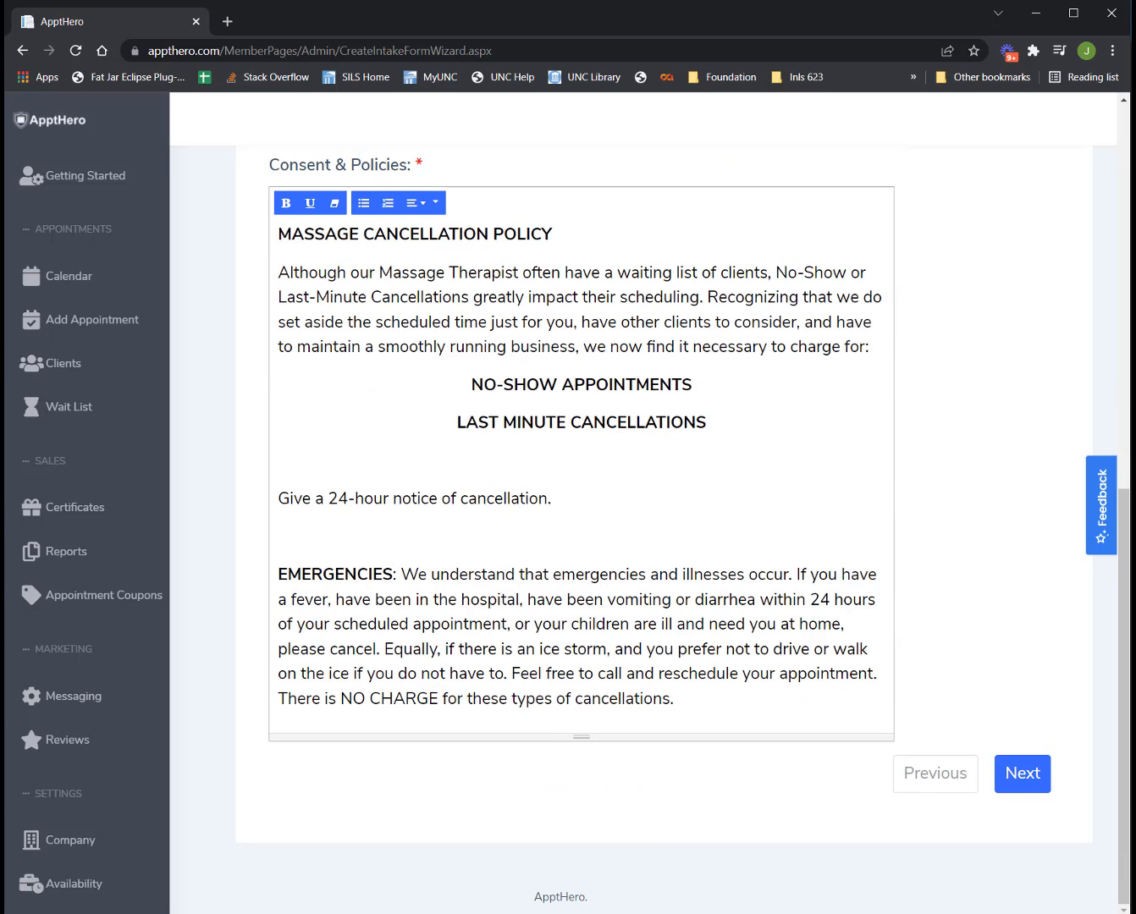
{"action": "scroll", "coordinate": [687, 624], "scroll_direction": "up", "scroll_amount": 1}
{"action": "scroll", "coordinate": [687, 626], "scroll_direction": "up", "scroll_amount": 3}
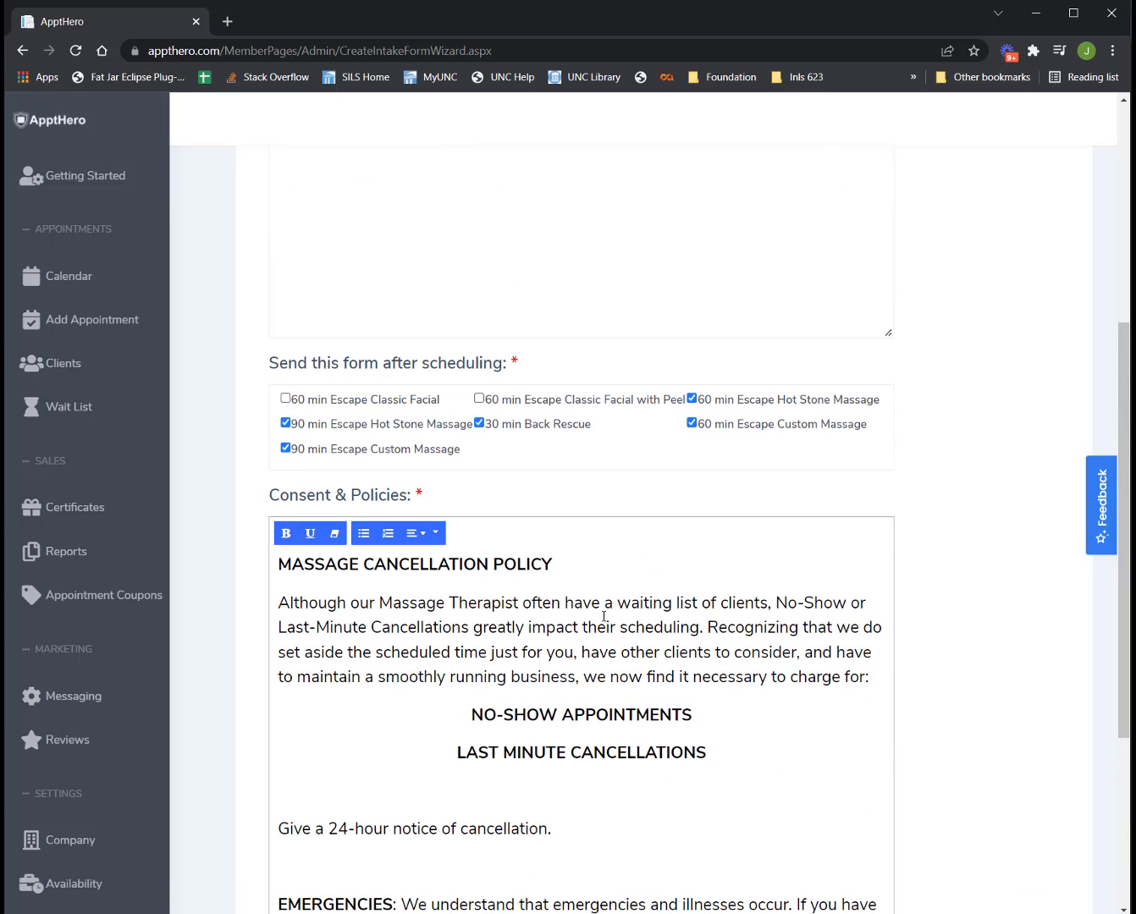
{"action": "scroll", "coordinate": [886, 689], "scroll_direction": "down", "scroll_amount": 3}
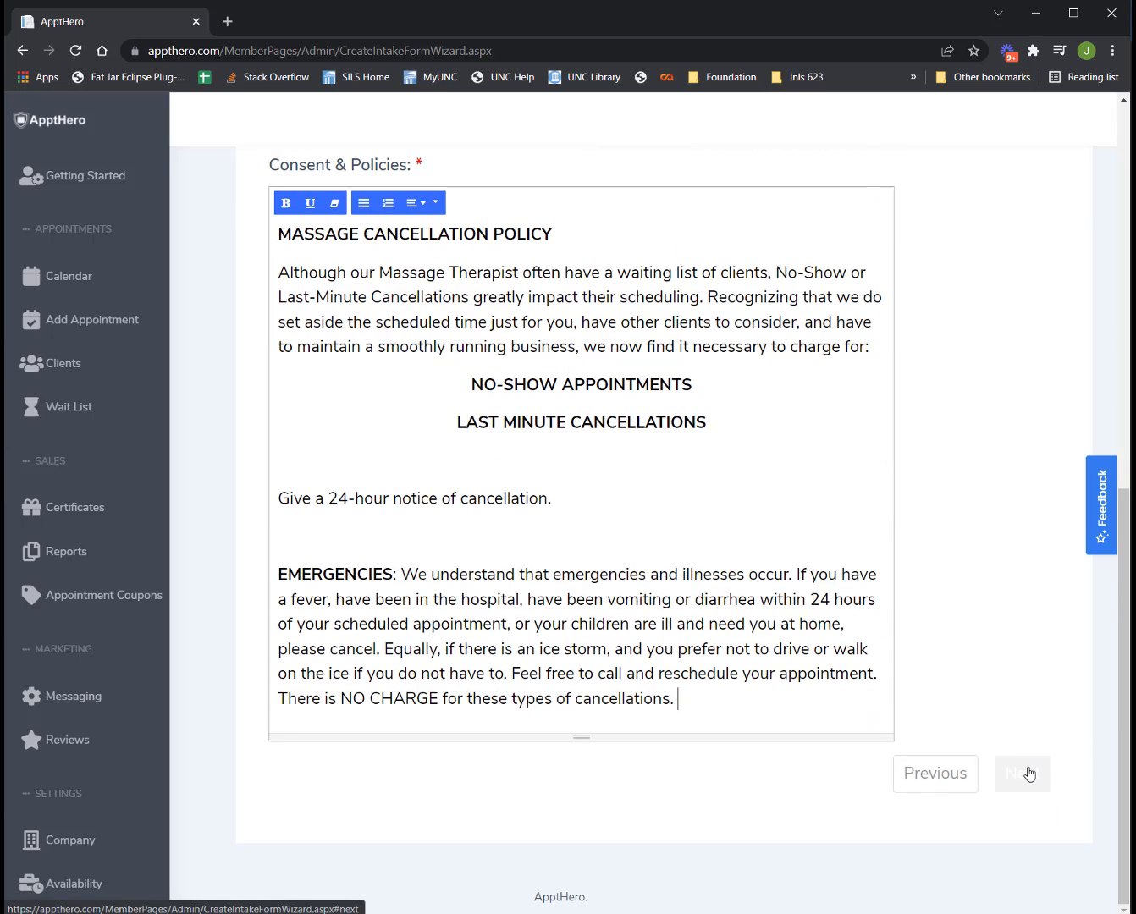
Advance the intake form wizard from Details to the About You step.
{"action": "left_click", "coordinate": [1025, 774]}
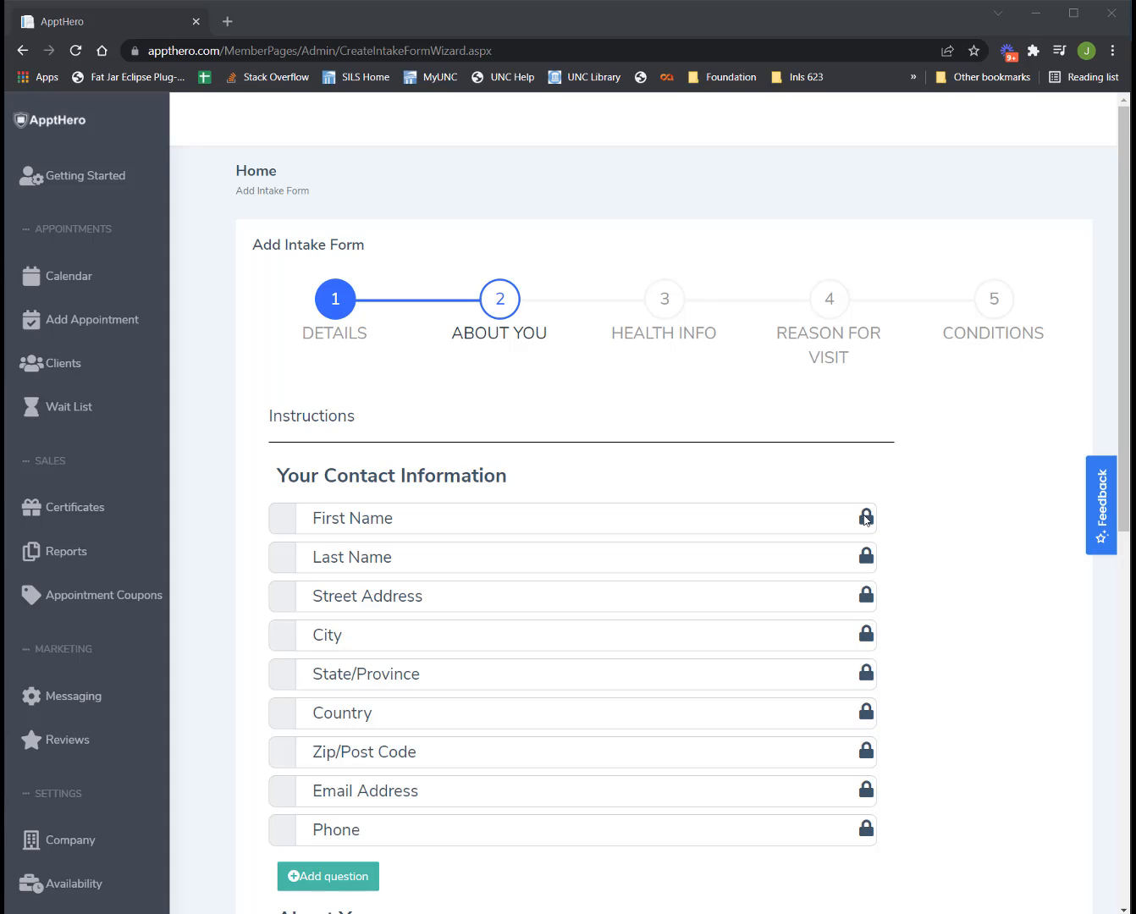
Insert a blank question below Phone in Your Contact Information.
{"action": "scroll", "coordinate": [861, 499], "scroll_direction": "down", "scroll_amount": 2}
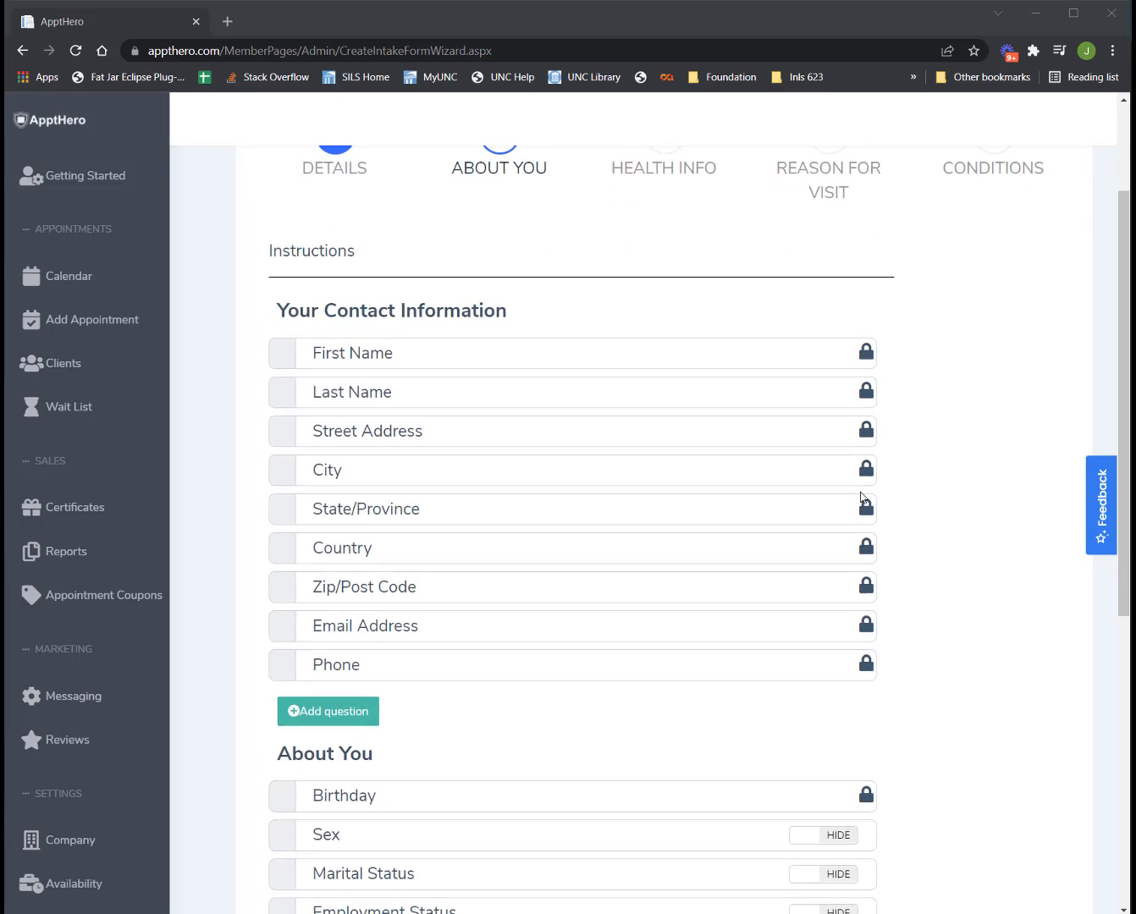
{"action": "scroll", "coordinate": [861, 493], "scroll_direction": "down", "scroll_amount": 2}
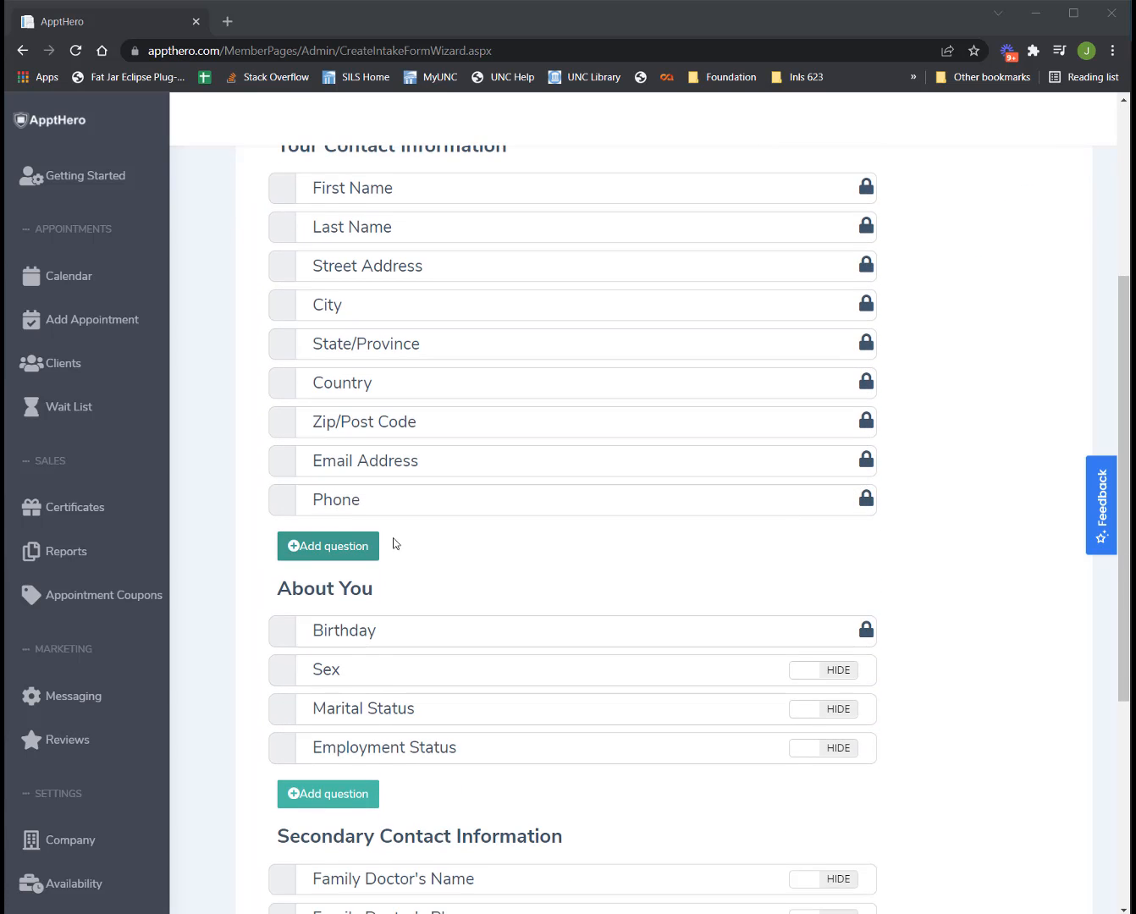
{"action": "scroll", "coordinate": [411, 399], "scroll_direction": "up", "scroll_amount": 2}
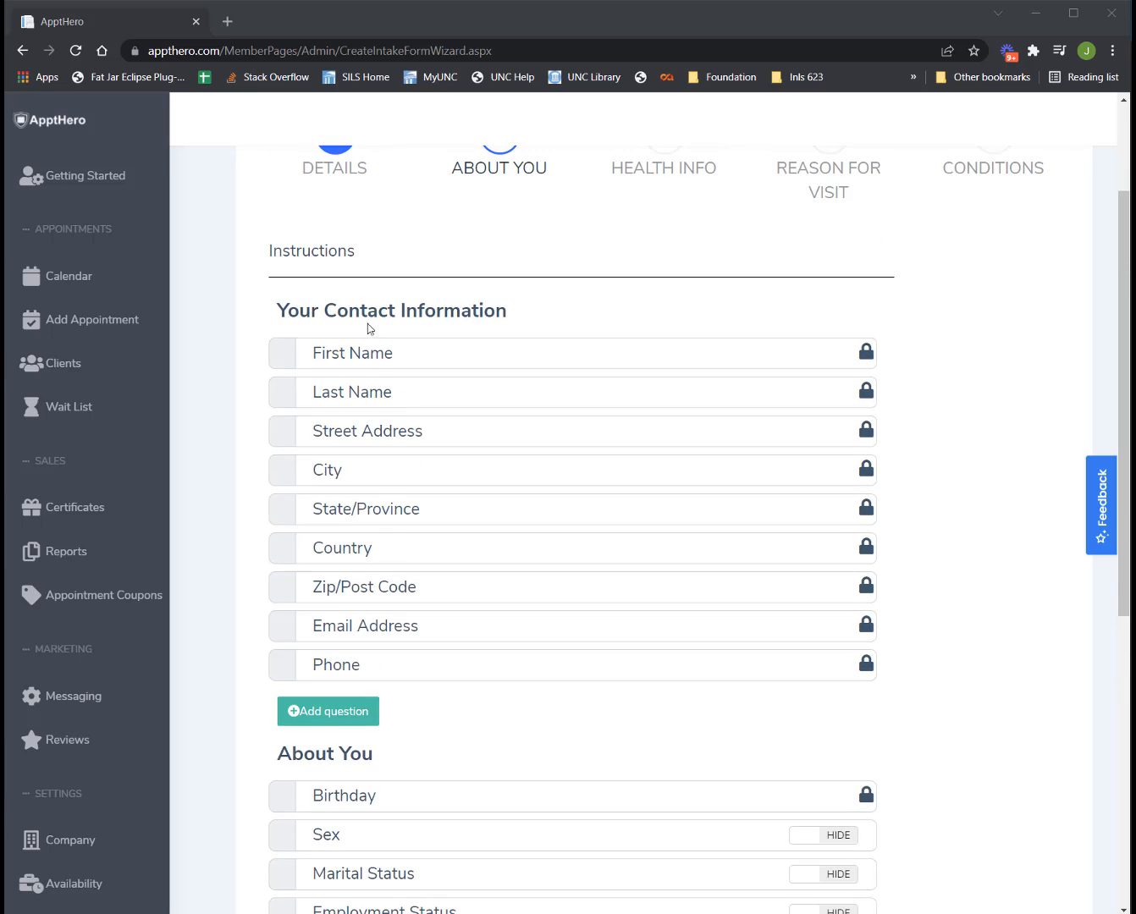
{"action": "left_click", "coordinate": [370, 712]}
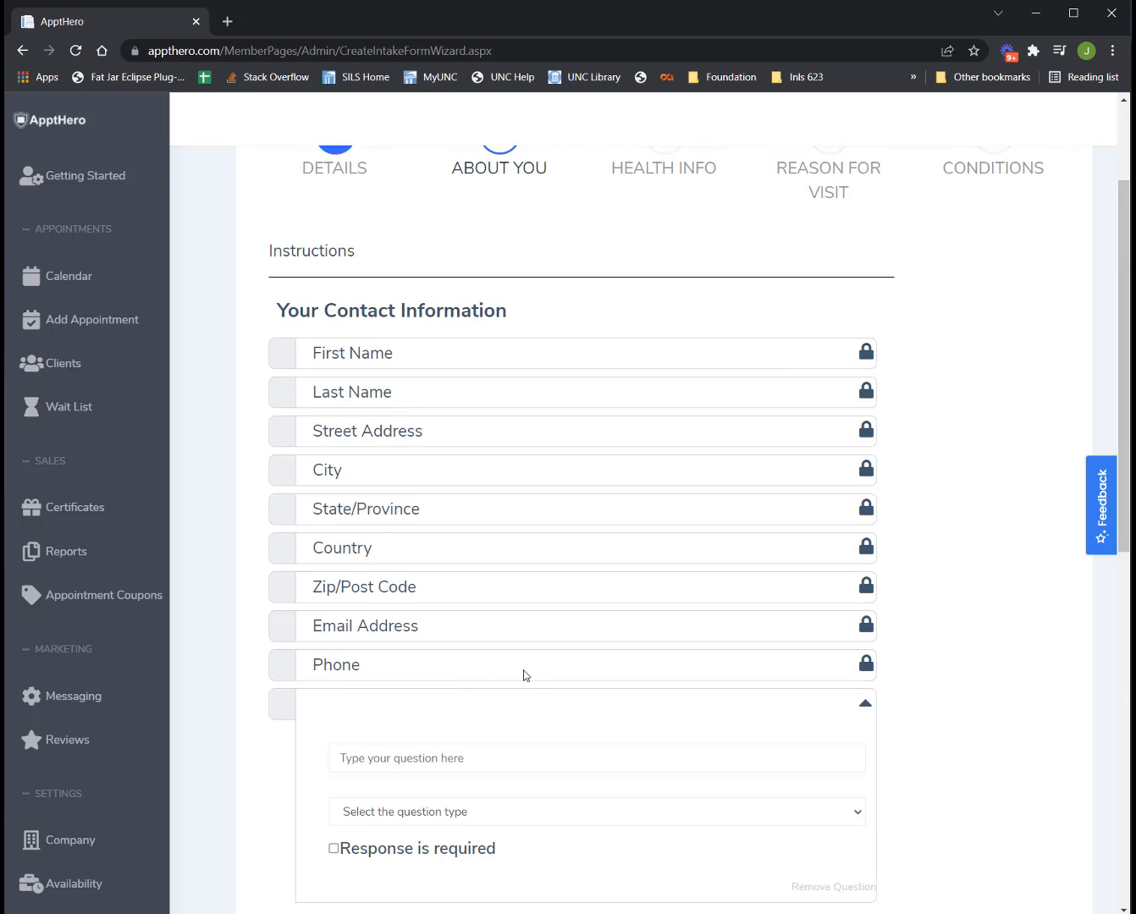
{"action": "scroll", "coordinate": [522, 670], "scroll_direction": "down", "scroll_amount": 2}
Title the new question 'Mobile Phone', make it Long Answer, and require a response.
{"action": "left_click", "coordinate": [514, 596]}
{"action": "type", "text": "M"}
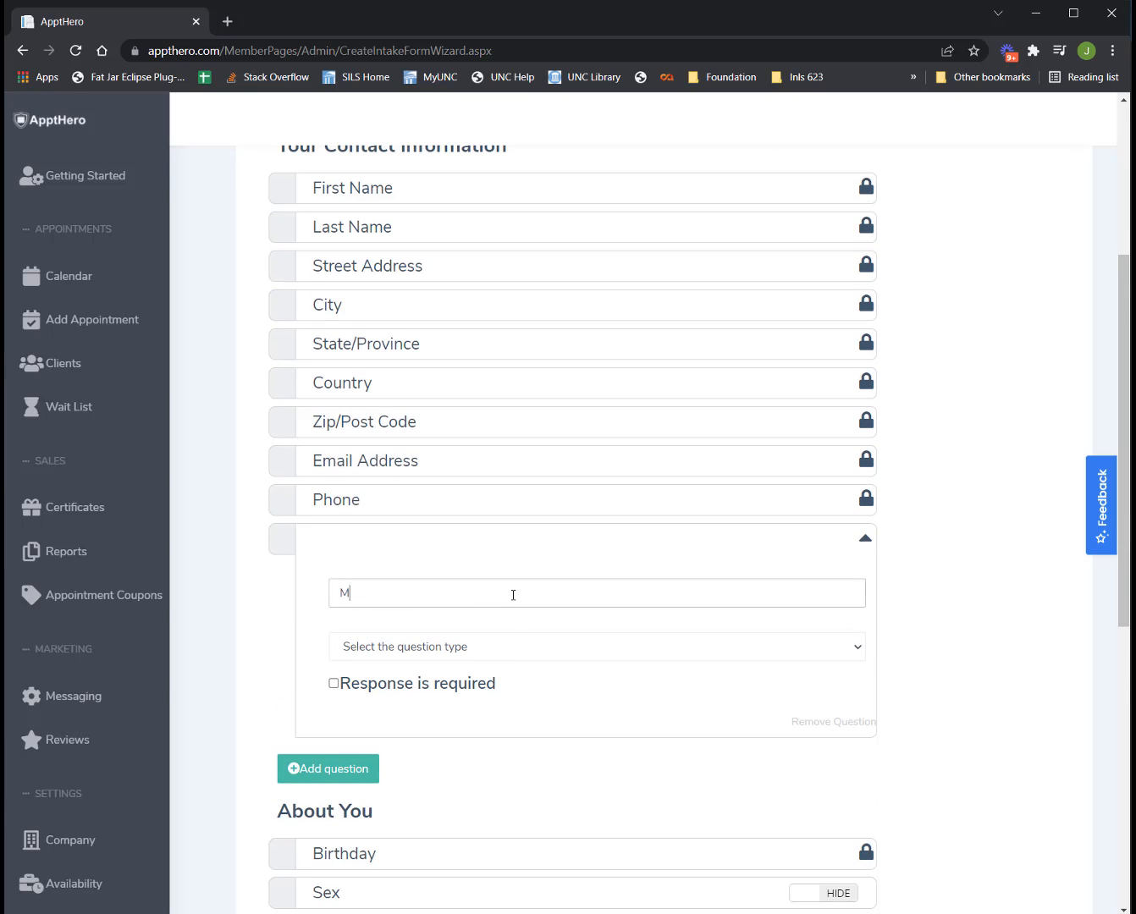
{"action": "type", "text": "obile Phone"}
{"action": "left_click", "coordinate": [512, 650]}
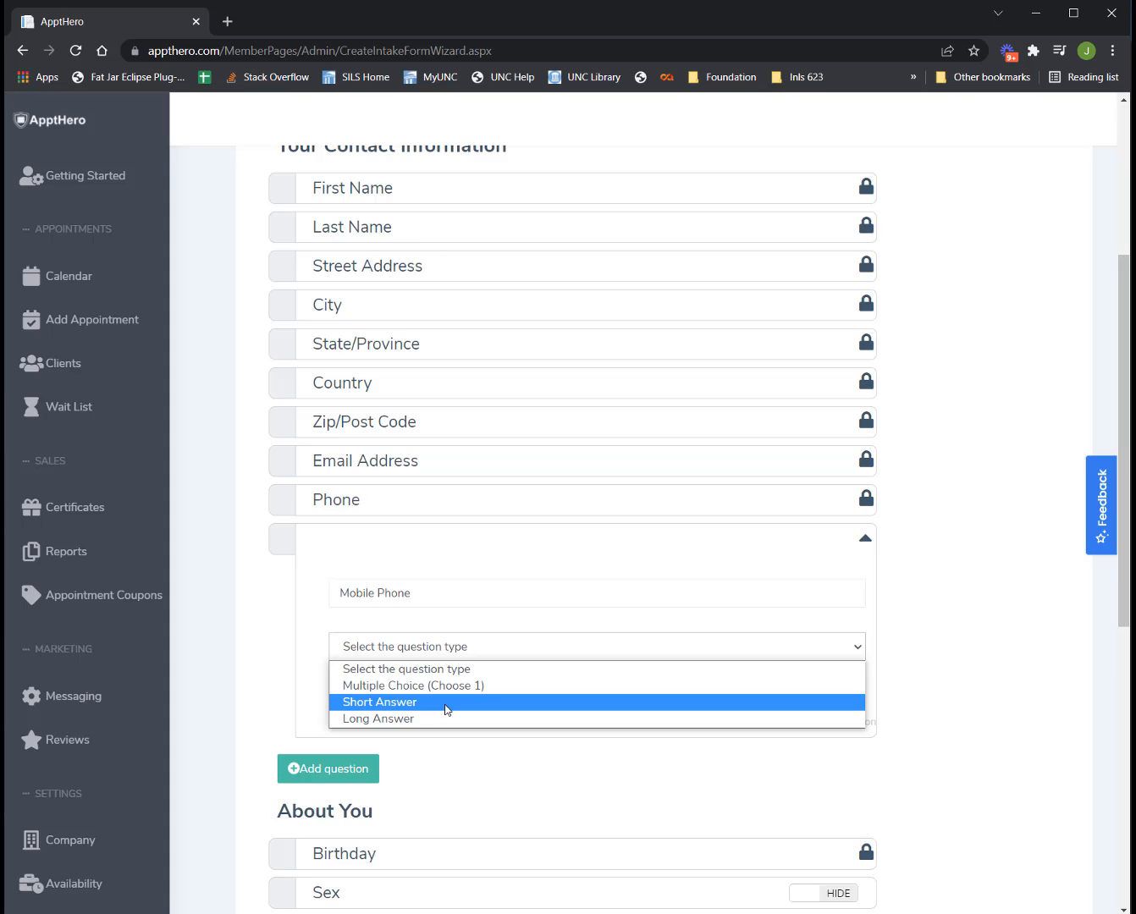
{"action": "left_click", "coordinate": [422, 719]}
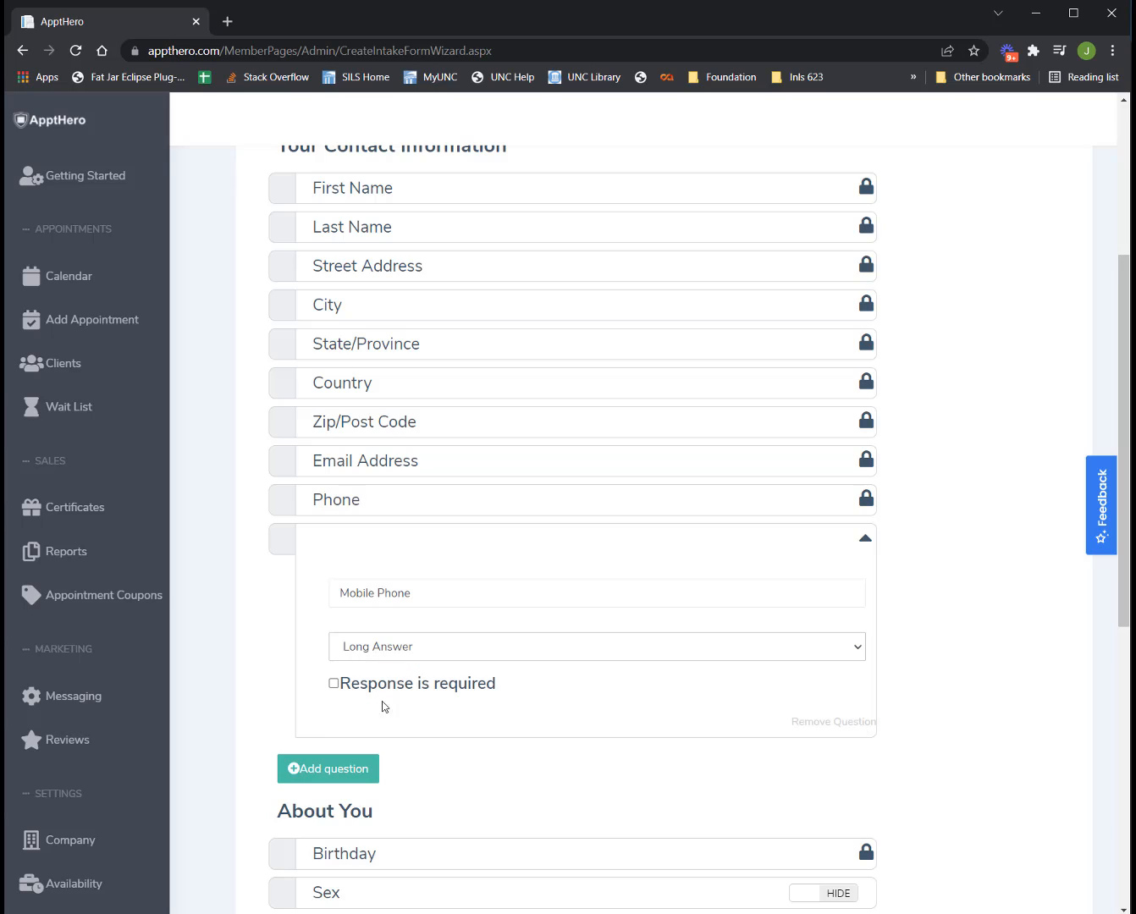
{"action": "left_click", "coordinate": [333, 687]}
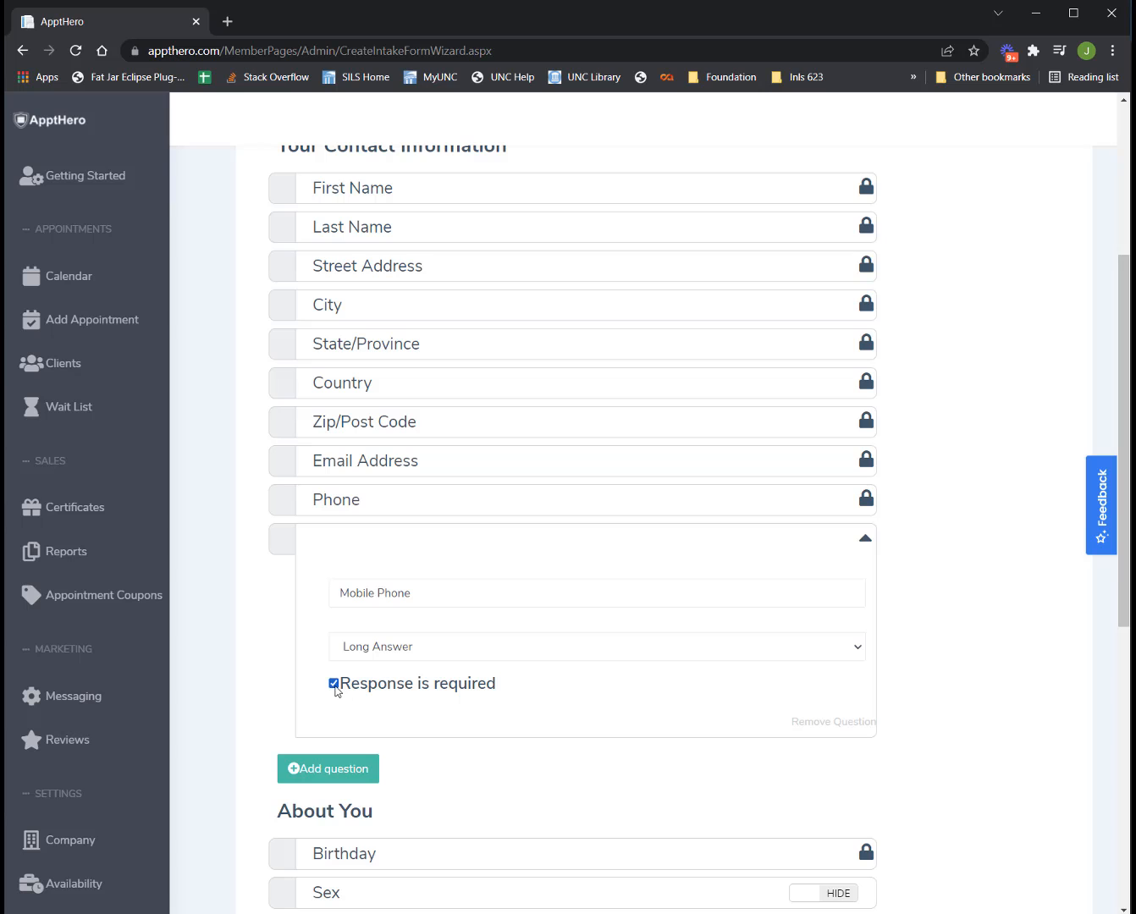
Keep the Marital Status and Employment Status questions hidden in About You.
{"action": "scroll", "coordinate": [546, 635], "scroll_direction": "down", "scroll_amount": 4}
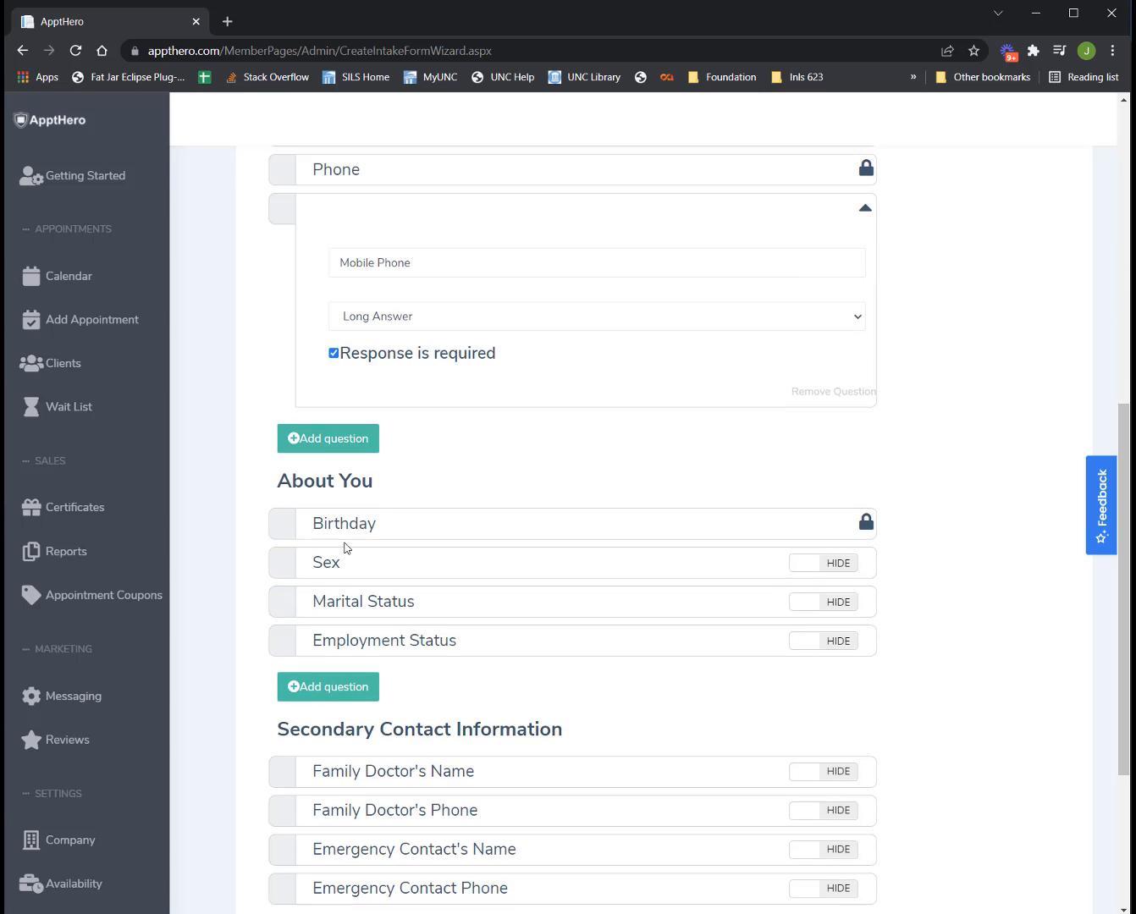
{"action": "scroll", "coordinate": [622, 648], "scroll_direction": "down", "scroll_amount": 3}
{"action": "scroll", "coordinate": [623, 644], "scroll_direction": "up", "scroll_amount": 2}
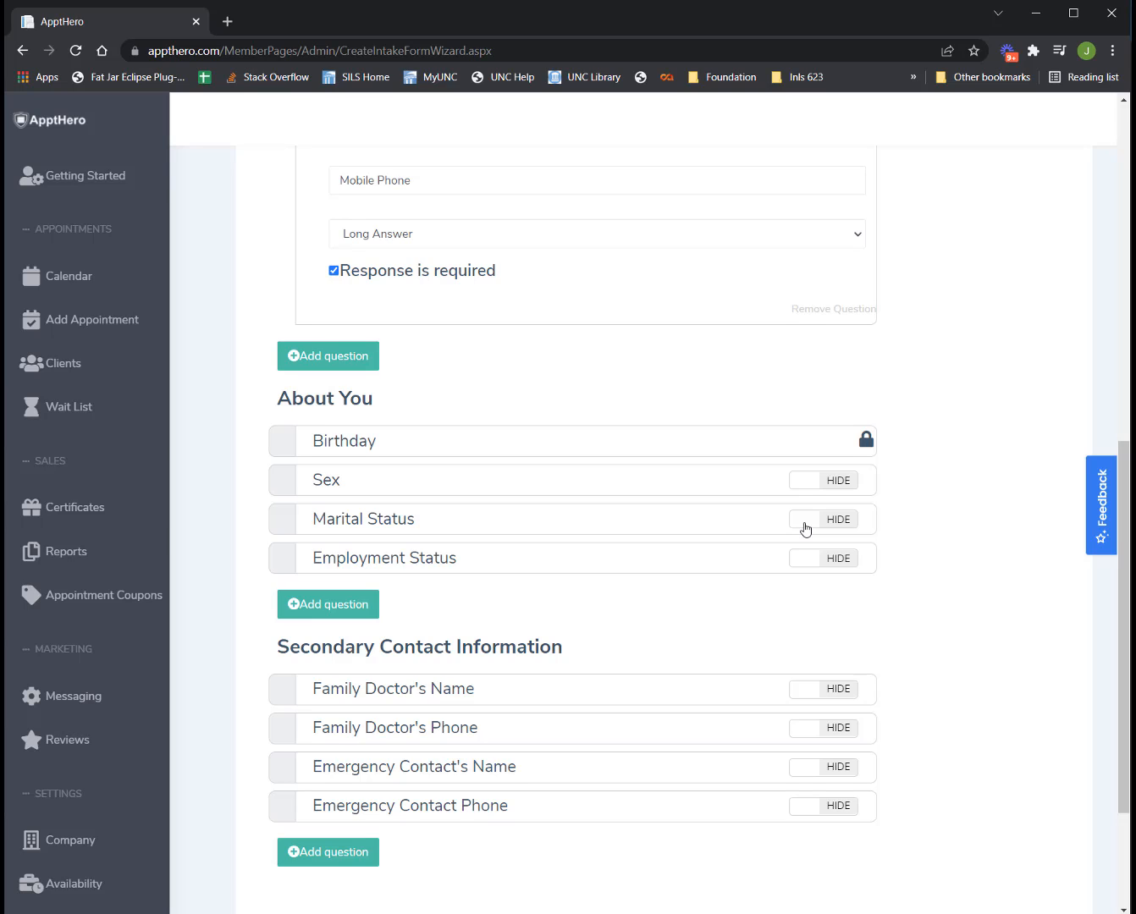
{"action": "left_click", "coordinate": [813, 559]}
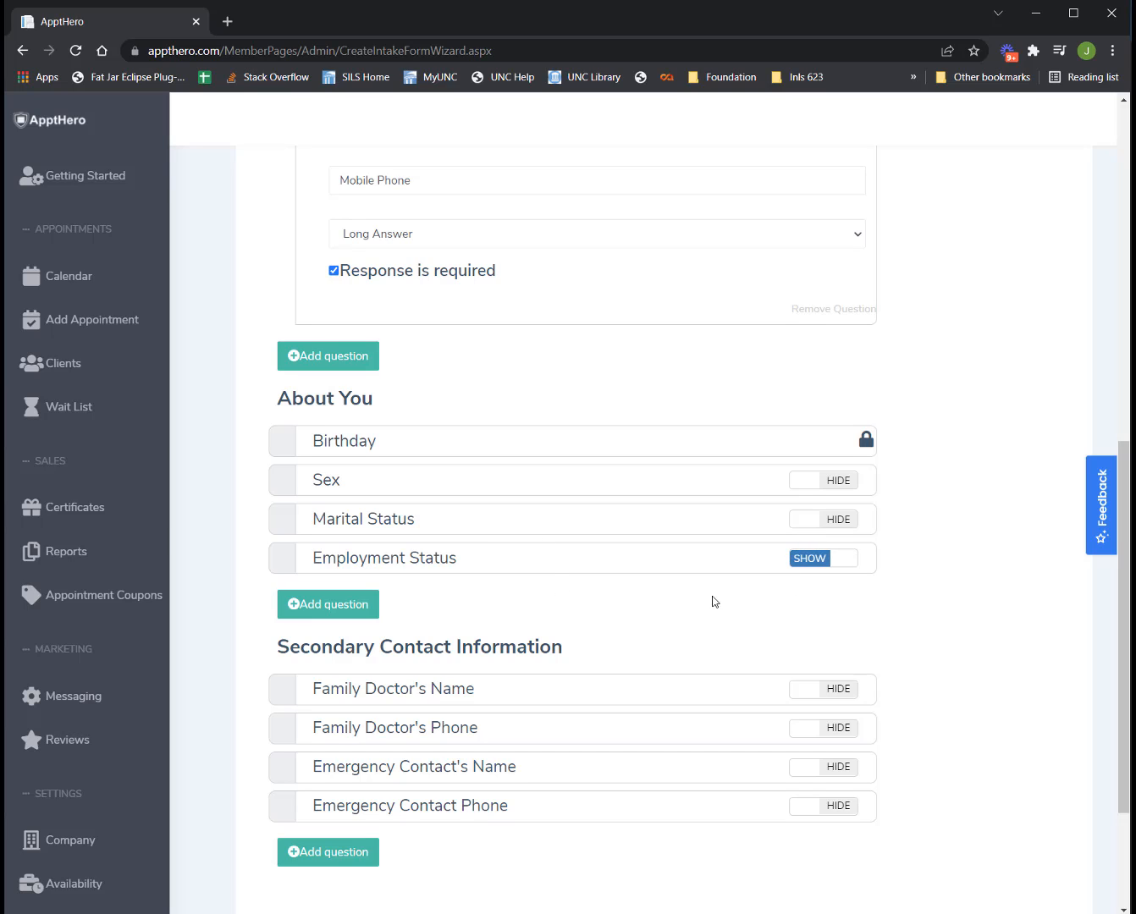
{"action": "left_click", "coordinate": [829, 525]}
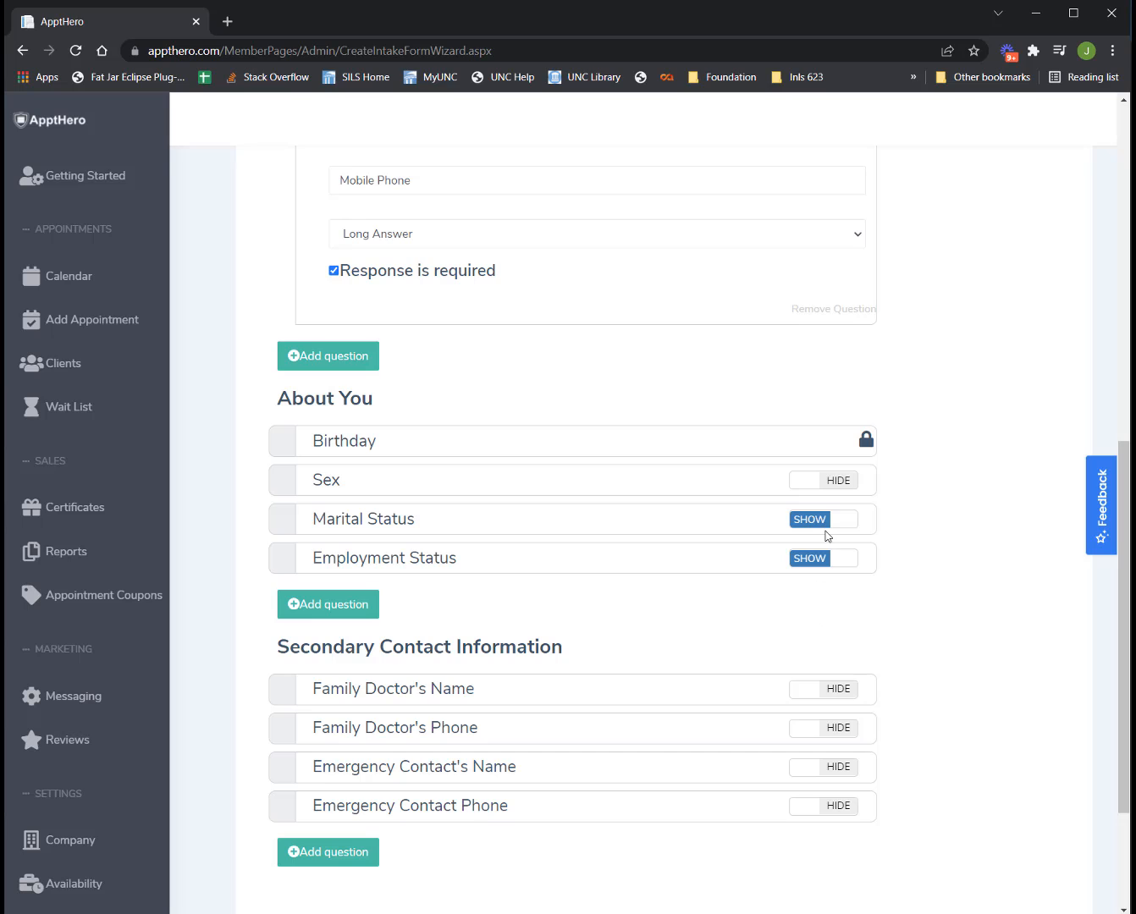
{"action": "left_click", "coordinate": [827, 530]}
{"action": "left_click", "coordinate": [820, 566]}
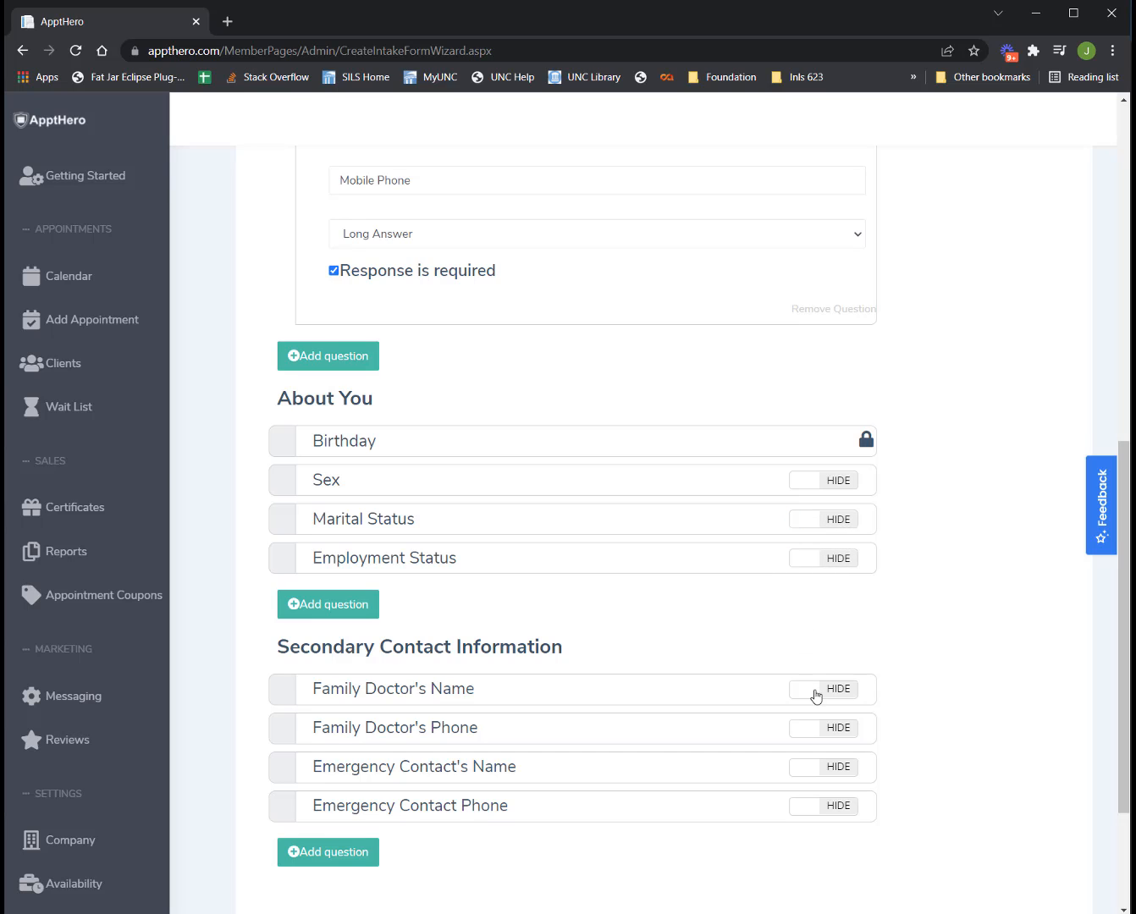
Show the Family Doctor's Name and Phone and Emergency Contact's Name and Phone questions.
{"action": "left_click", "coordinate": [816, 691]}
{"action": "left_click", "coordinate": [828, 766]}
{"action": "left_click", "coordinate": [822, 733]}
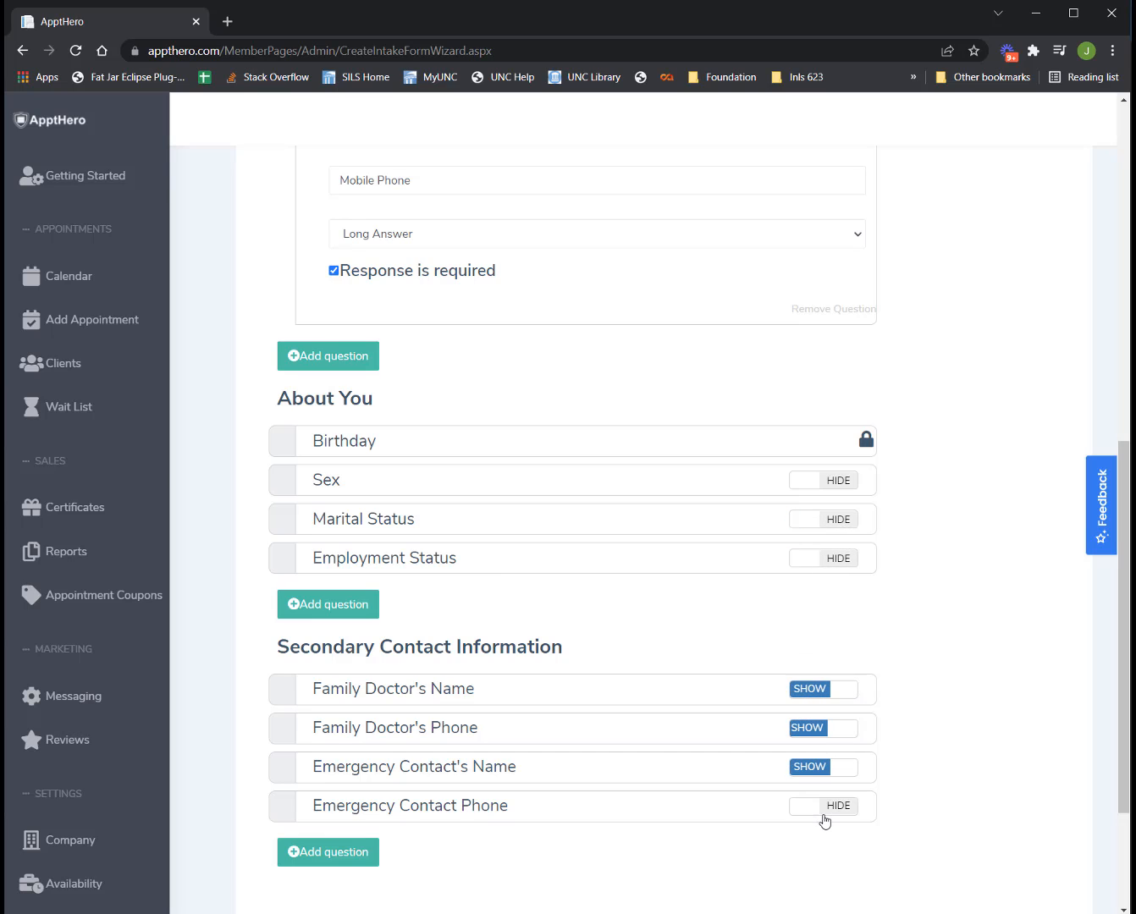
{"action": "left_click", "coordinate": [826, 816]}
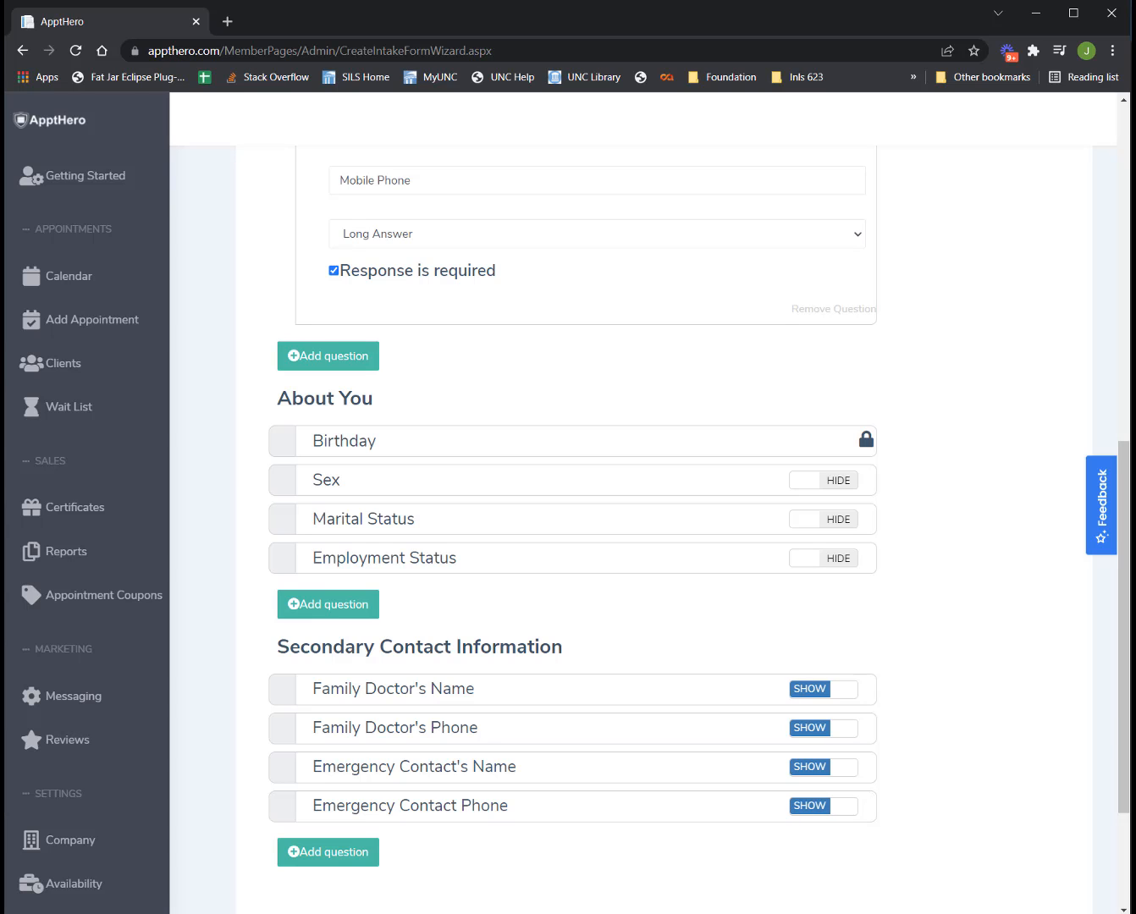
{"action": "scroll", "coordinate": [426, 832], "scroll_direction": "down", "scroll_amount": 3}
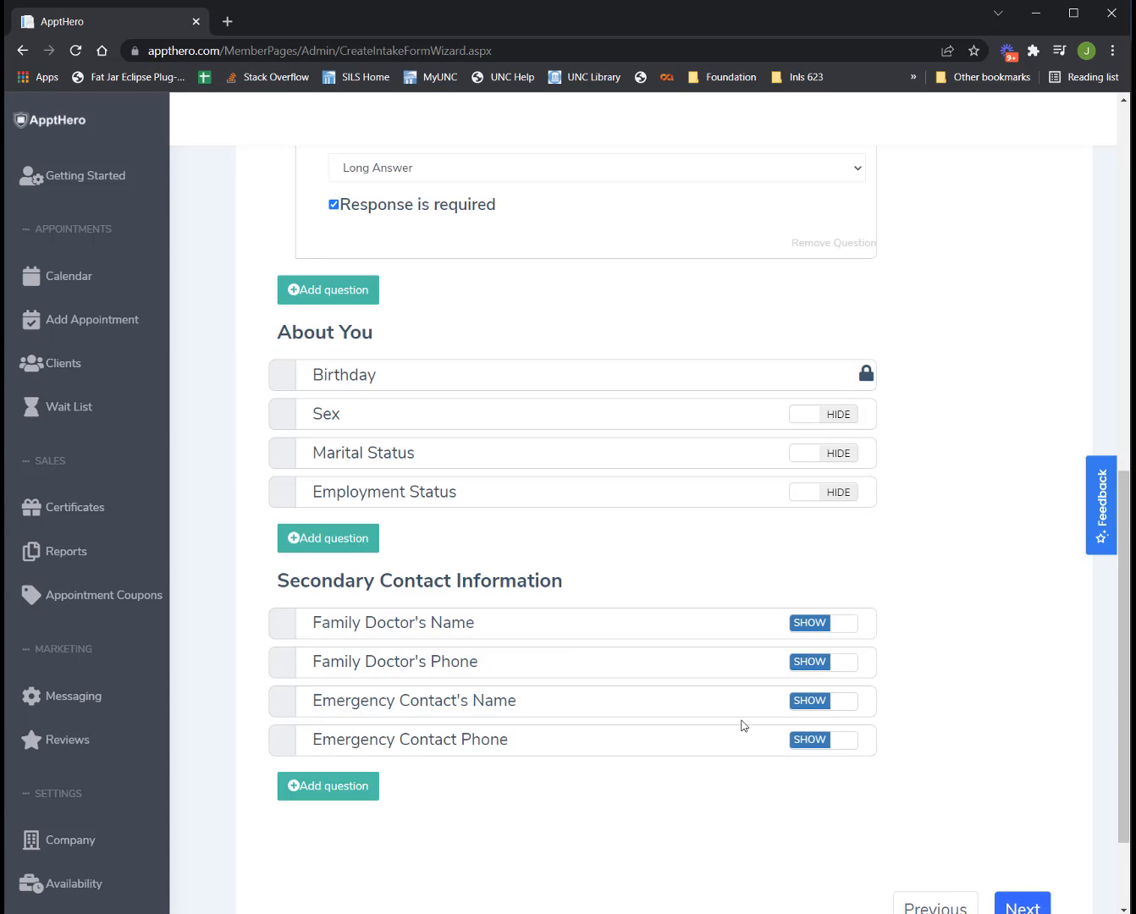
On the Health Info step, show the general health rating, previous experience and referral questions.
{"action": "left_click", "coordinate": [1017, 775]}
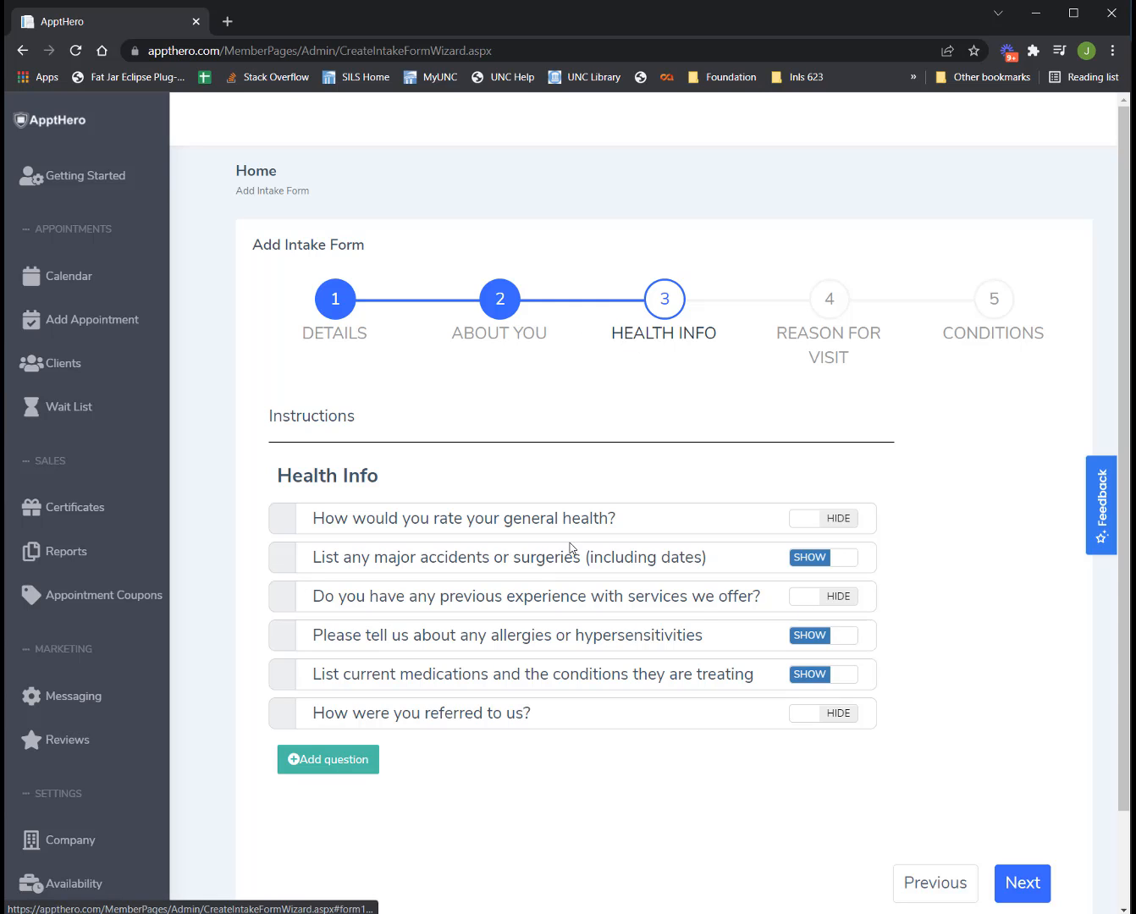
{"action": "left_click", "coordinate": [825, 525]}
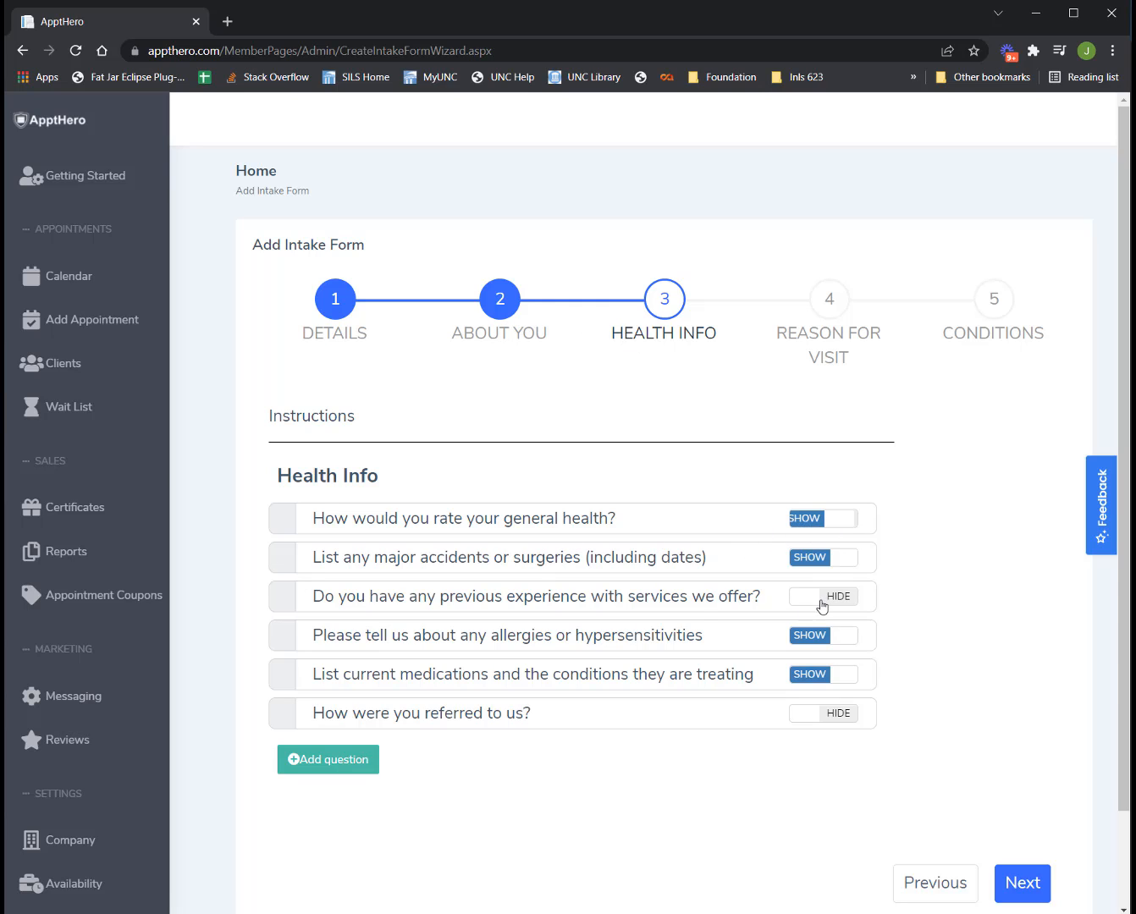
{"action": "left_click", "coordinate": [823, 600]}
{"action": "left_click", "coordinate": [834, 716]}
Advance through Reason For Visit and Conditions to the bottom and submit the intake form.
{"action": "left_click", "coordinate": [1035, 890]}
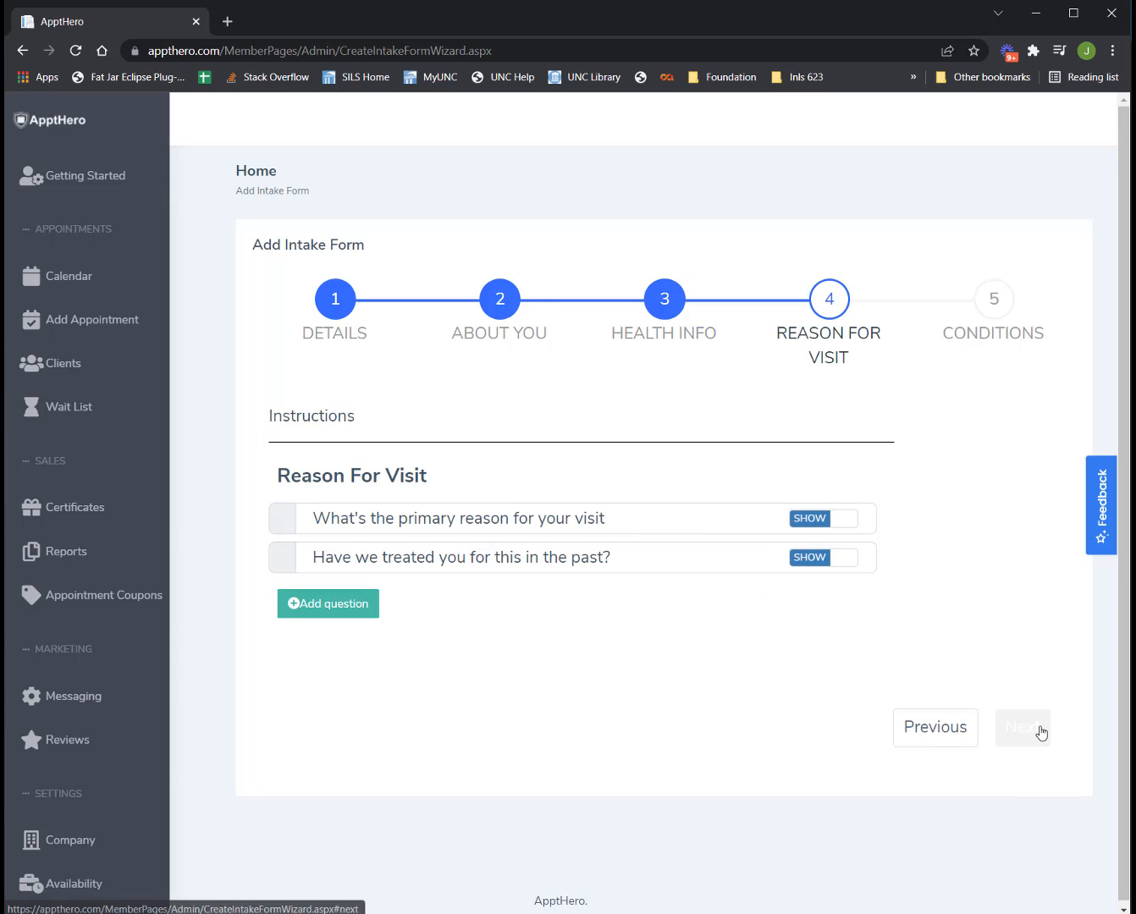
{"action": "left_click", "coordinate": [1016, 727]}
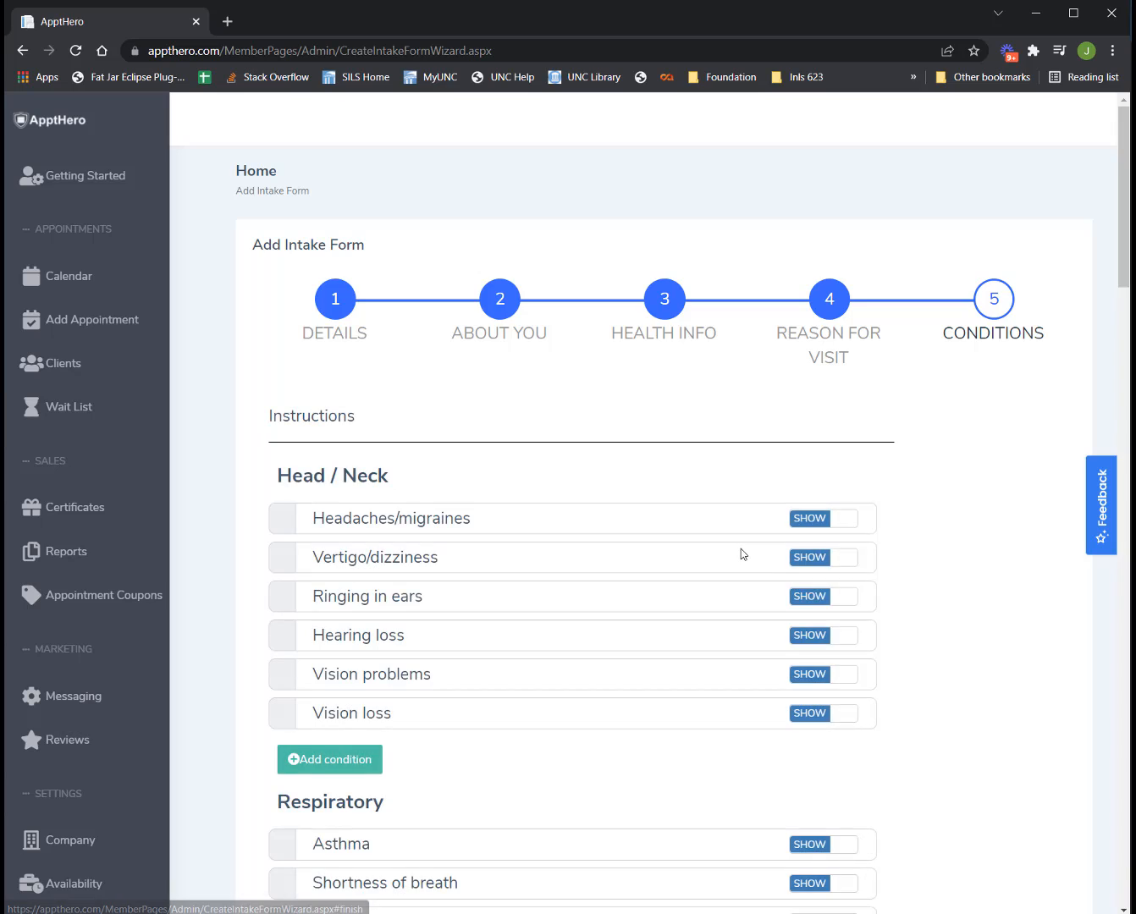
{"action": "scroll", "coordinate": [741, 553], "scroll_direction": "down", "scroll_amount": 4}
{"action": "scroll", "coordinate": [739, 560], "scroll_direction": "up", "scroll_amount": 3}
{"action": "scroll", "coordinate": [735, 574], "scroll_direction": "down", "scroll_amount": 2}
{"action": "scroll", "coordinate": [735, 577], "scroll_direction": "down", "scroll_amount": 20}
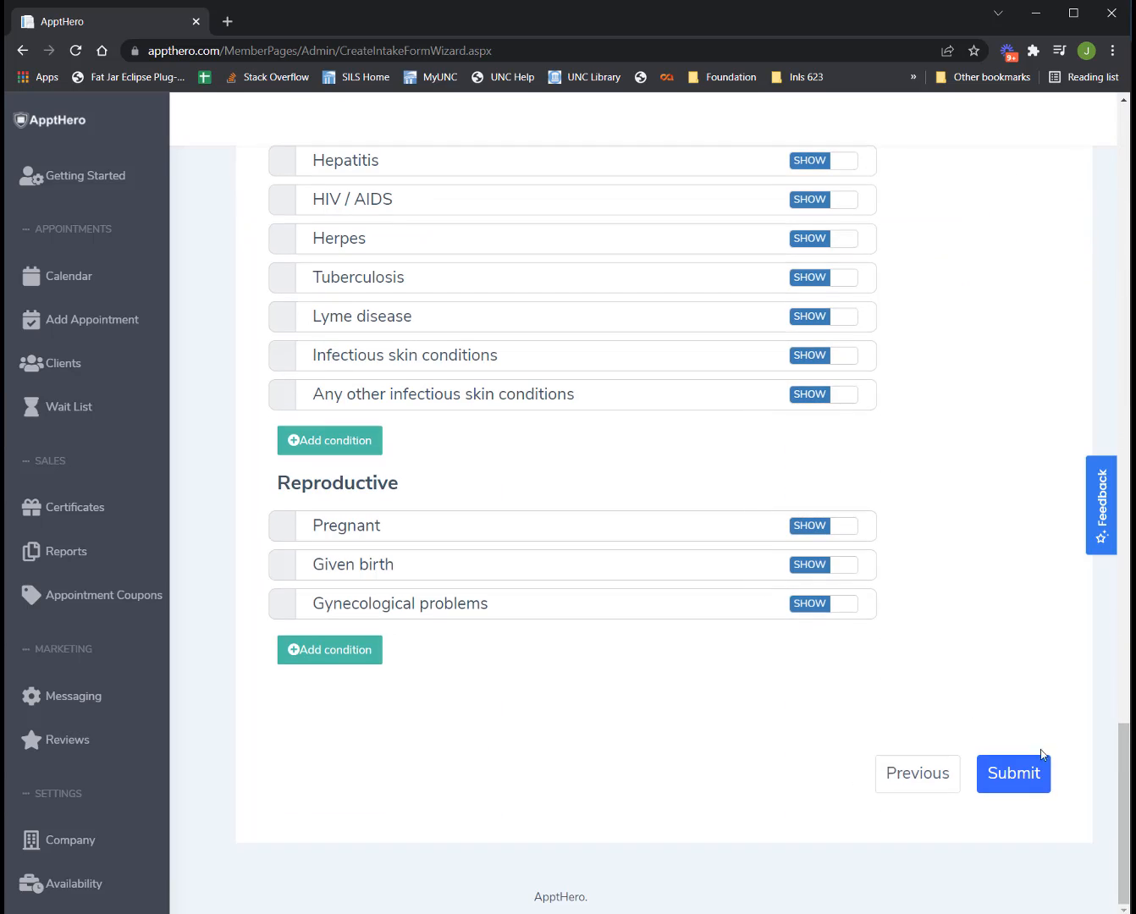
{"action": "left_click", "coordinate": [1039, 775]}
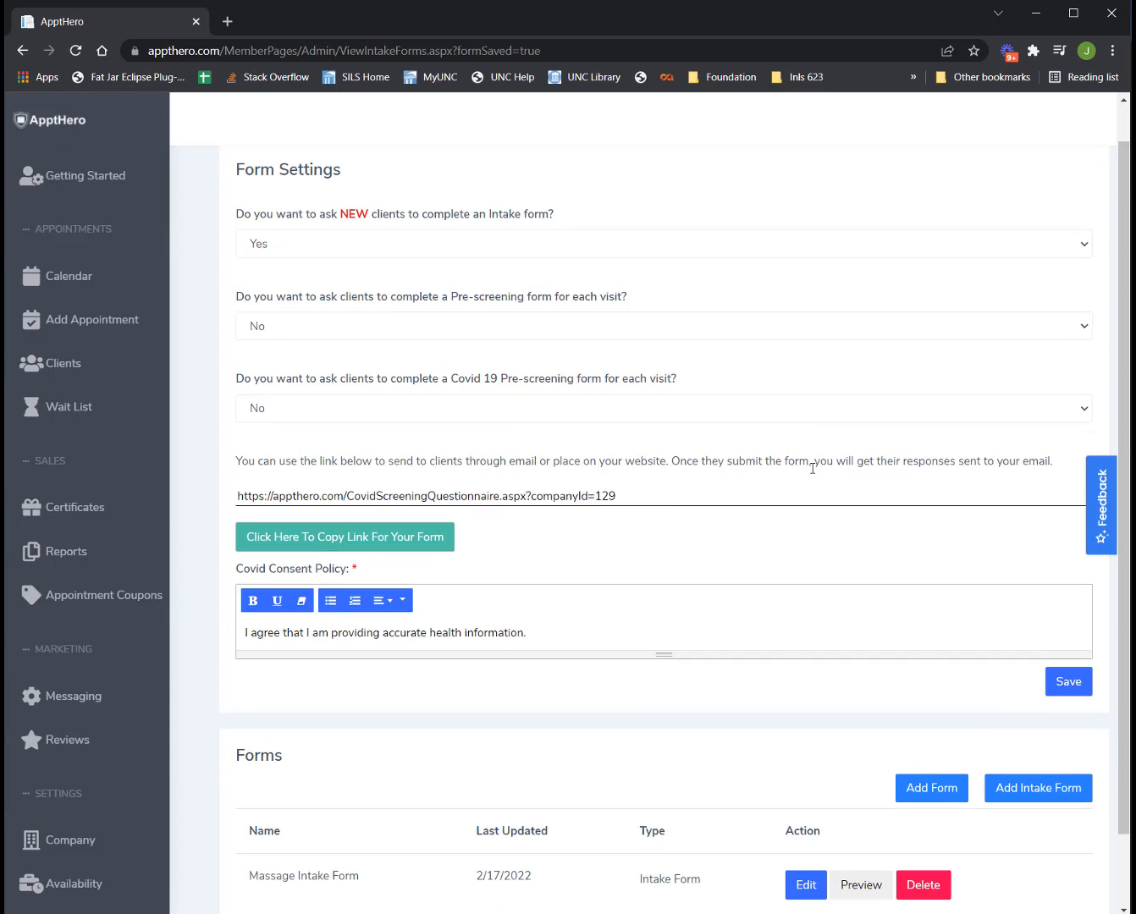
Preview the Massage Intake Form row from the Forms list as clients see it.
{"action": "scroll", "coordinate": [813, 467], "scroll_direction": "down", "scroll_amount": 1}
{"action": "double_click", "coordinate": [251, 794]}
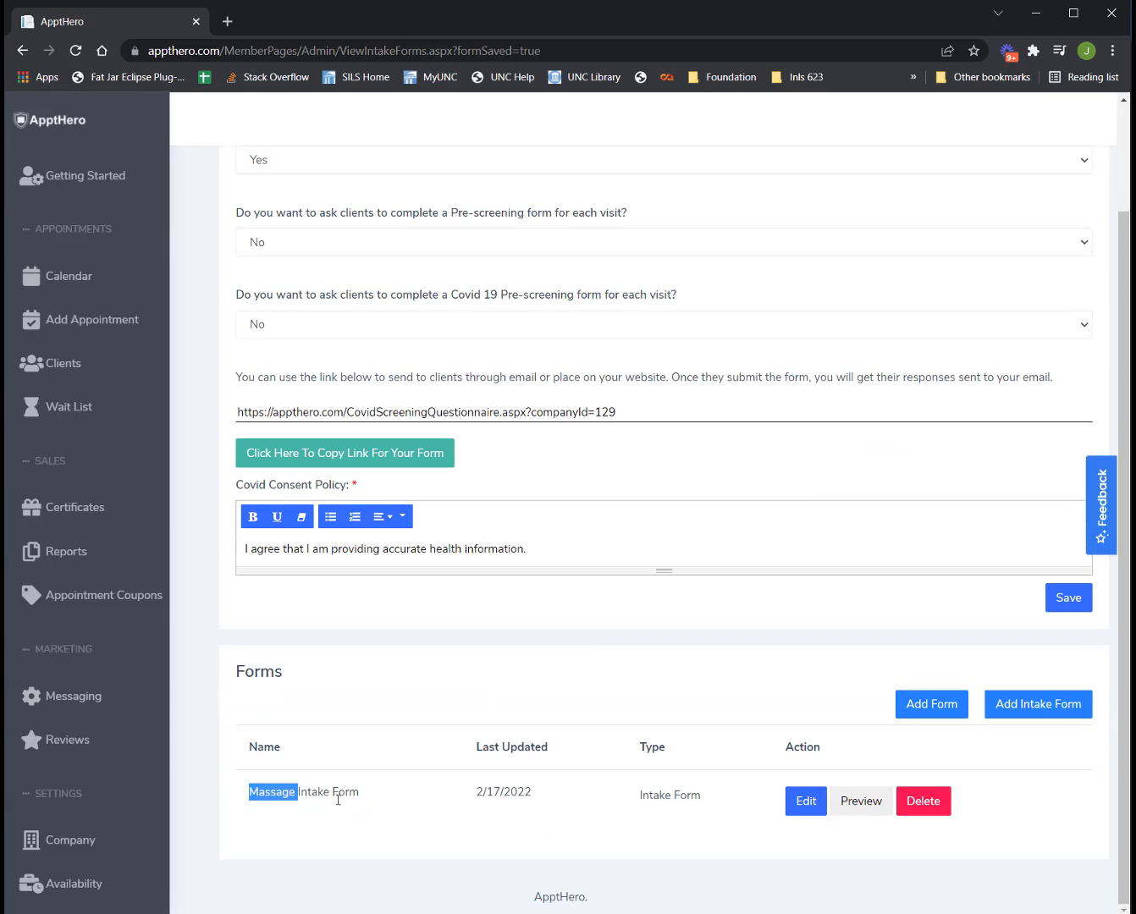
{"action": "left_click", "coordinate": [862, 801]}
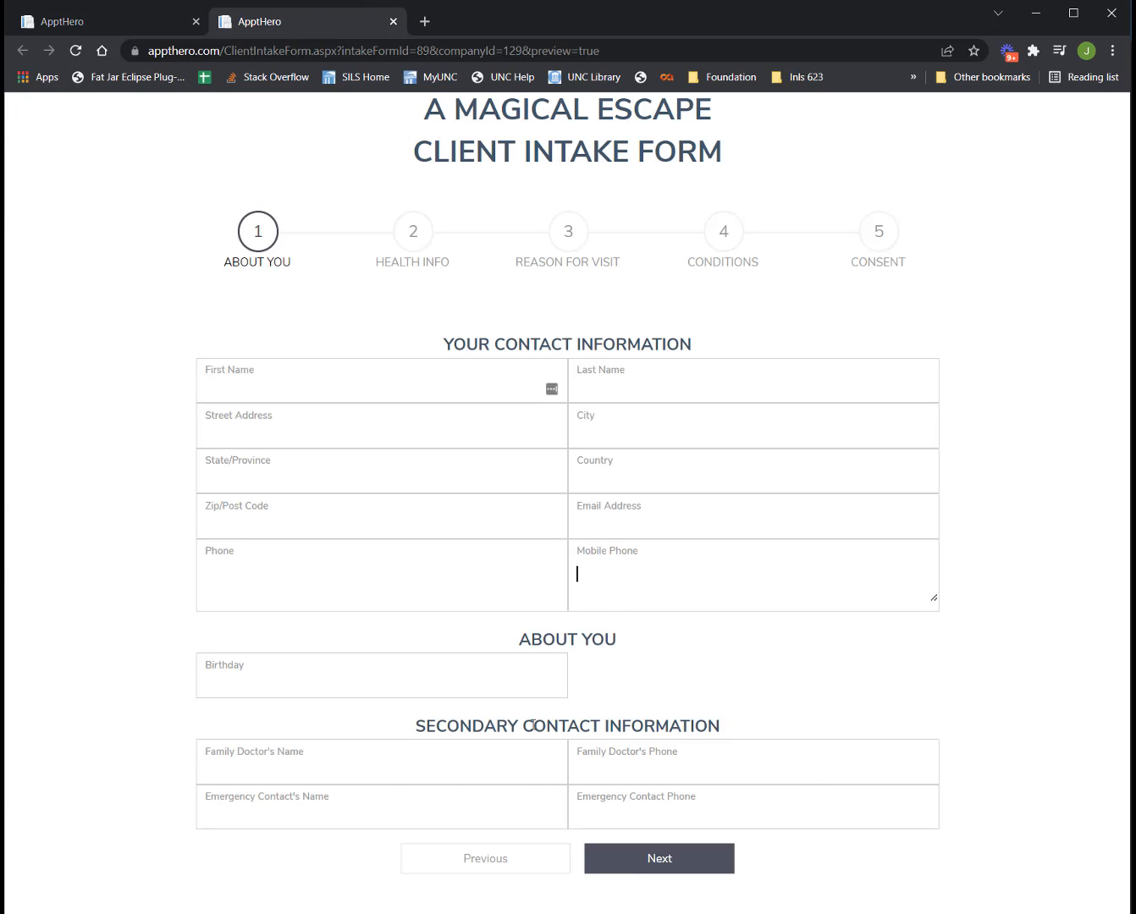
In the preview, answer Health Info with previous experience Yes and general health Fair.
{"action": "left_click", "coordinate": [648, 769]}
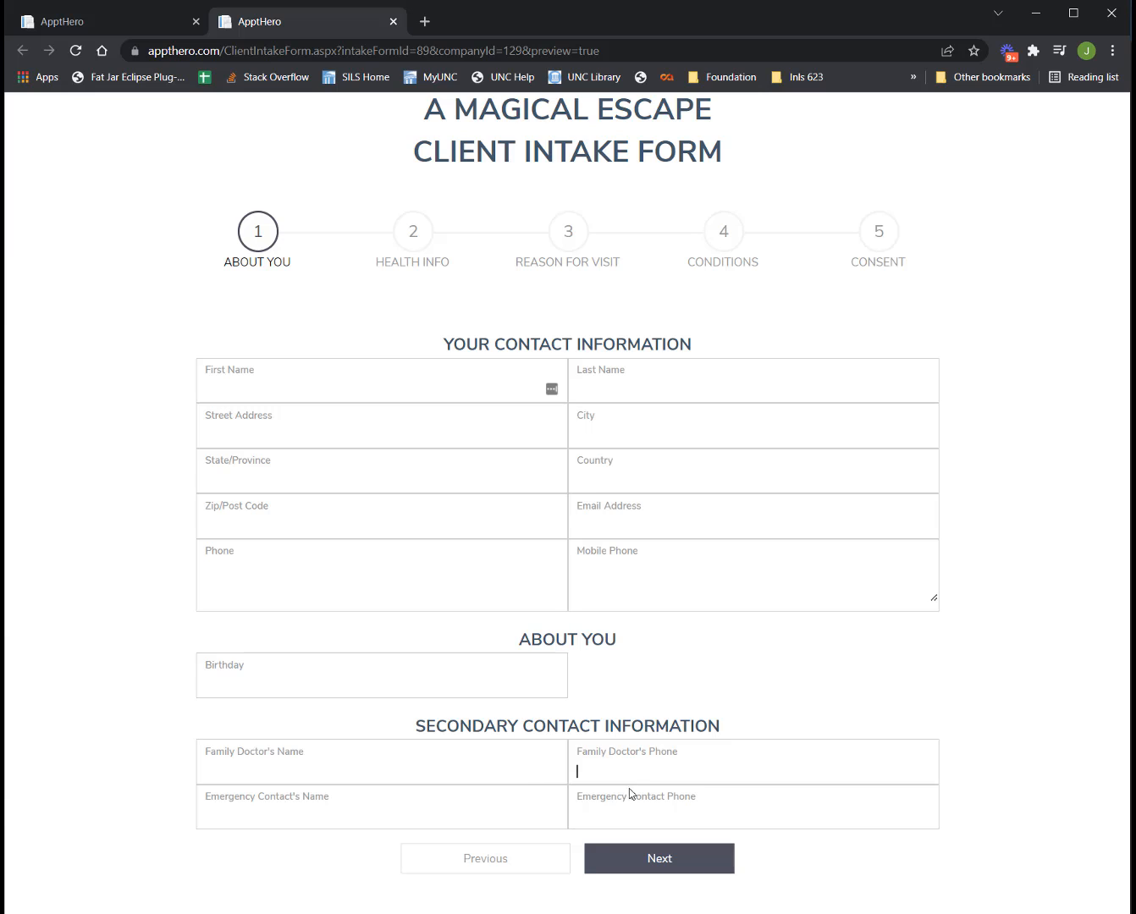
{"action": "left_click", "coordinate": [674, 855]}
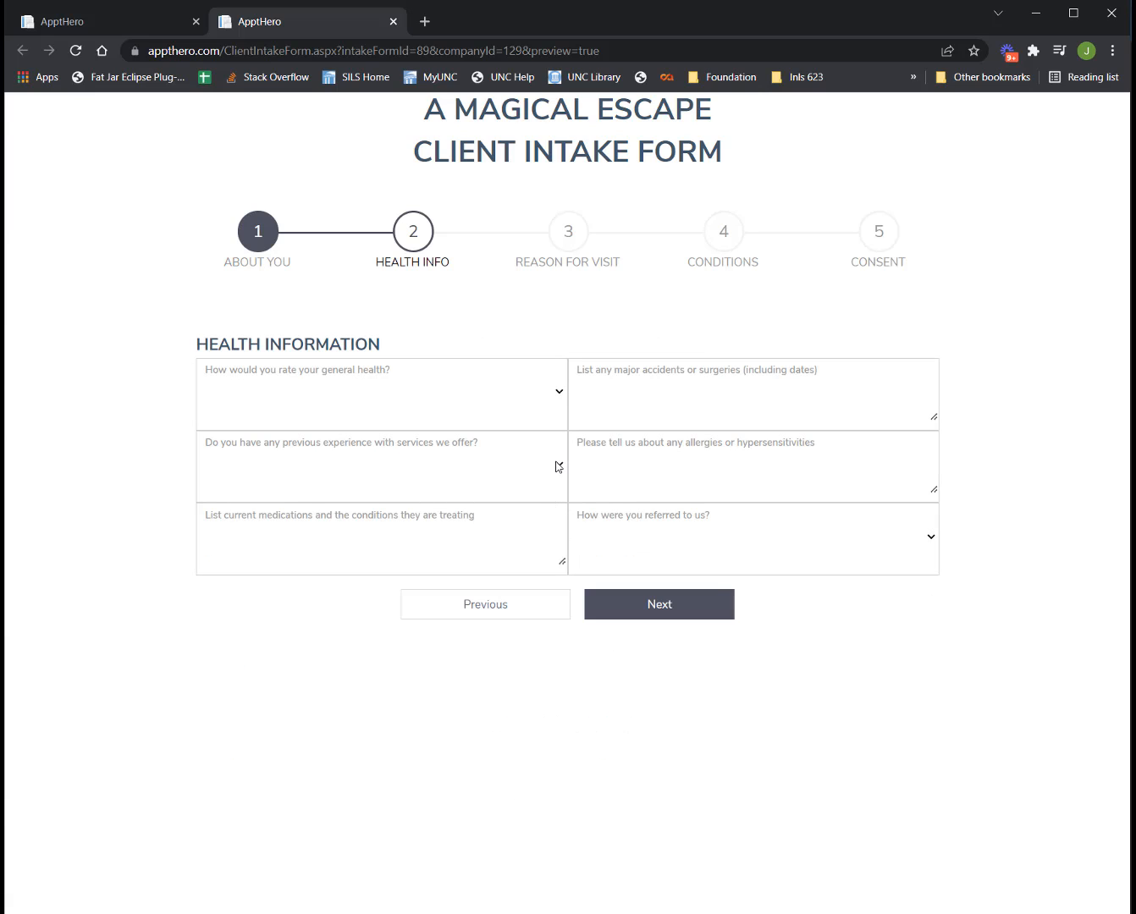
{"action": "left_click", "coordinate": [559, 467]}
{"action": "left_click", "coordinate": [533, 494]}
{"action": "left_click", "coordinate": [558, 398]}
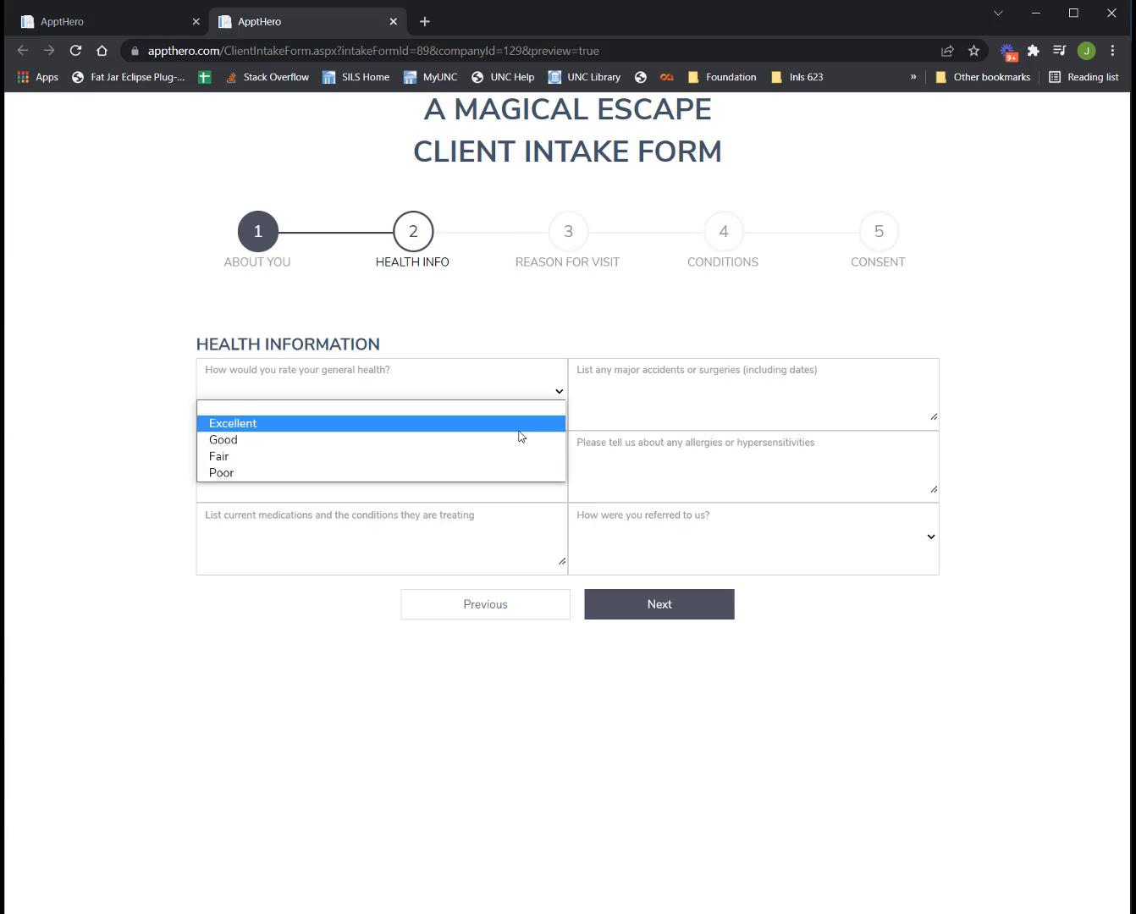
{"action": "left_click", "coordinate": [523, 457]}
{"action": "left_click", "coordinate": [665, 608]}
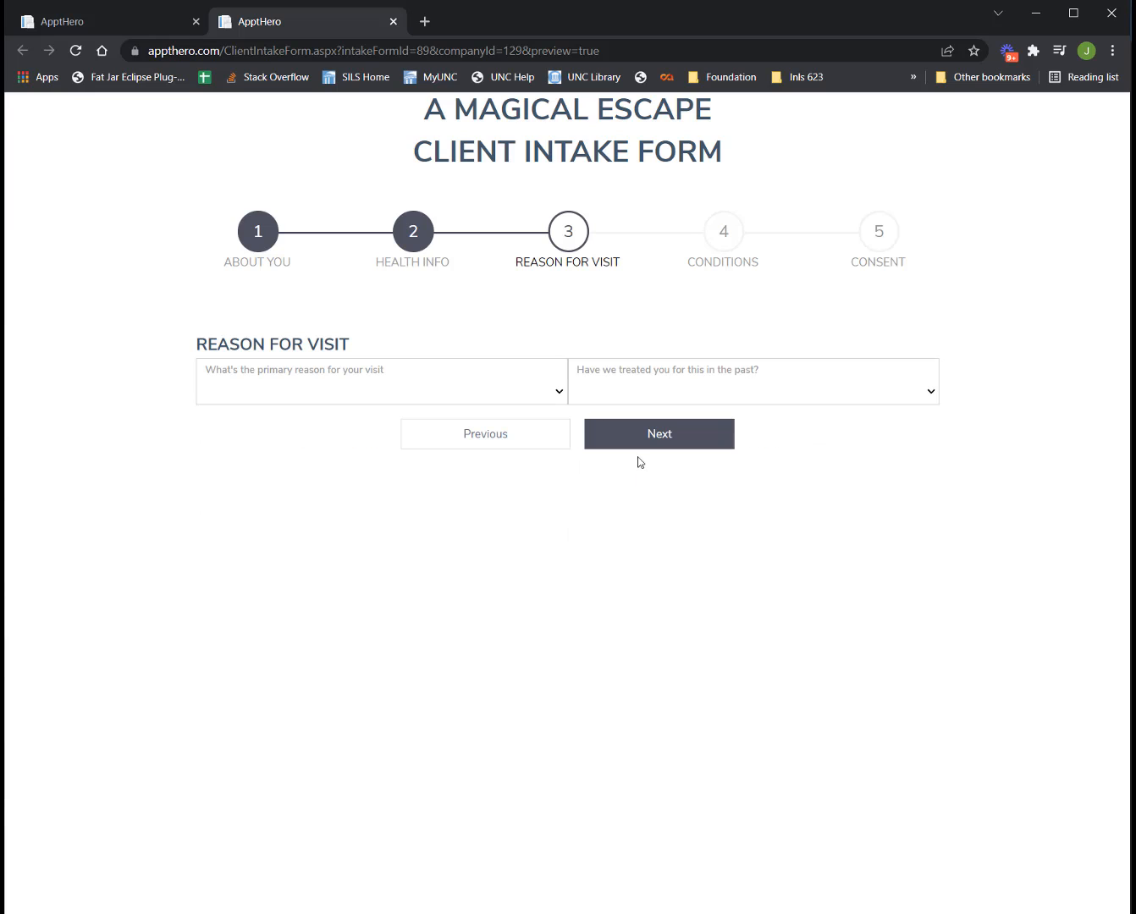
Pick 'Relieve anxiety' as the primary reason and move through Conditions to Consent.
{"action": "left_click", "coordinate": [520, 397]}
{"action": "left_click", "coordinate": [483, 472]}
{"action": "left_click", "coordinate": [702, 447]}
{"action": "scroll", "coordinate": [660, 599], "scroll_direction": "down", "scroll_amount": 5}
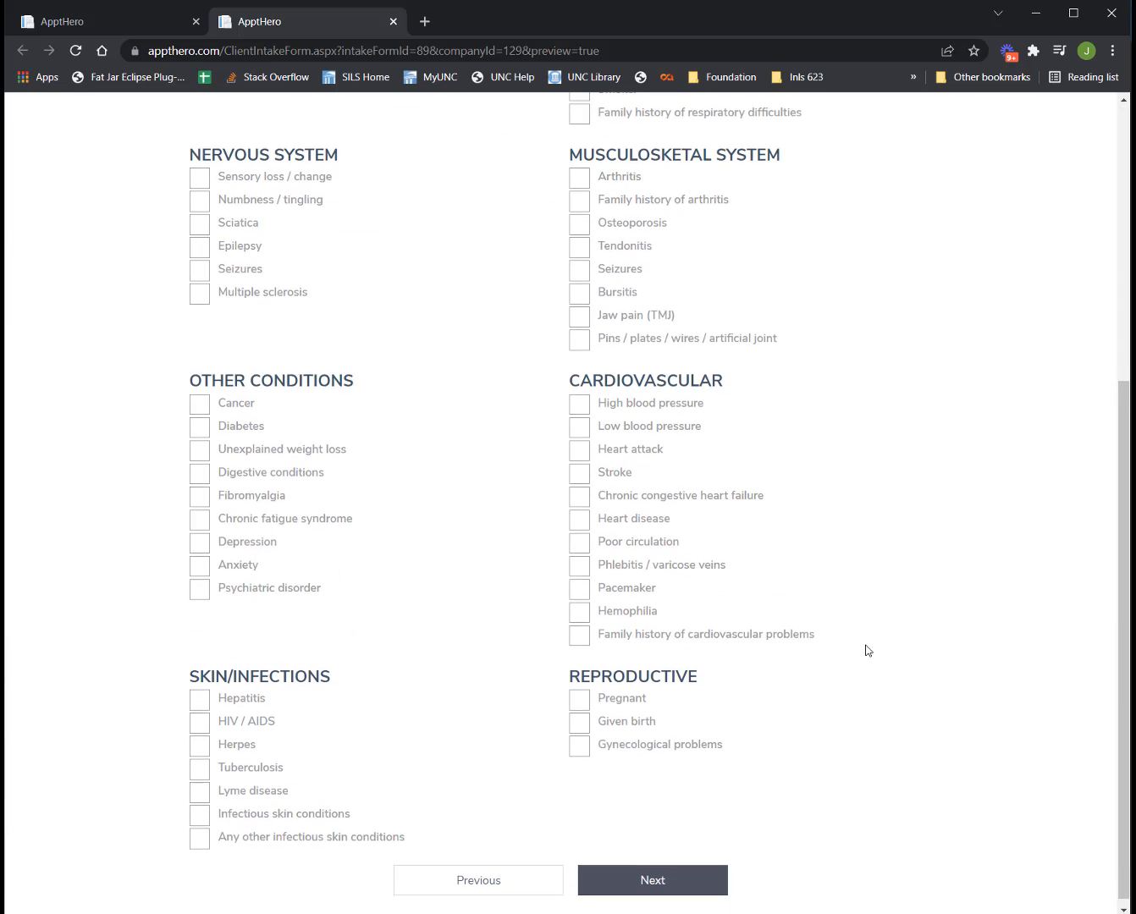
{"action": "left_click", "coordinate": [713, 865]}
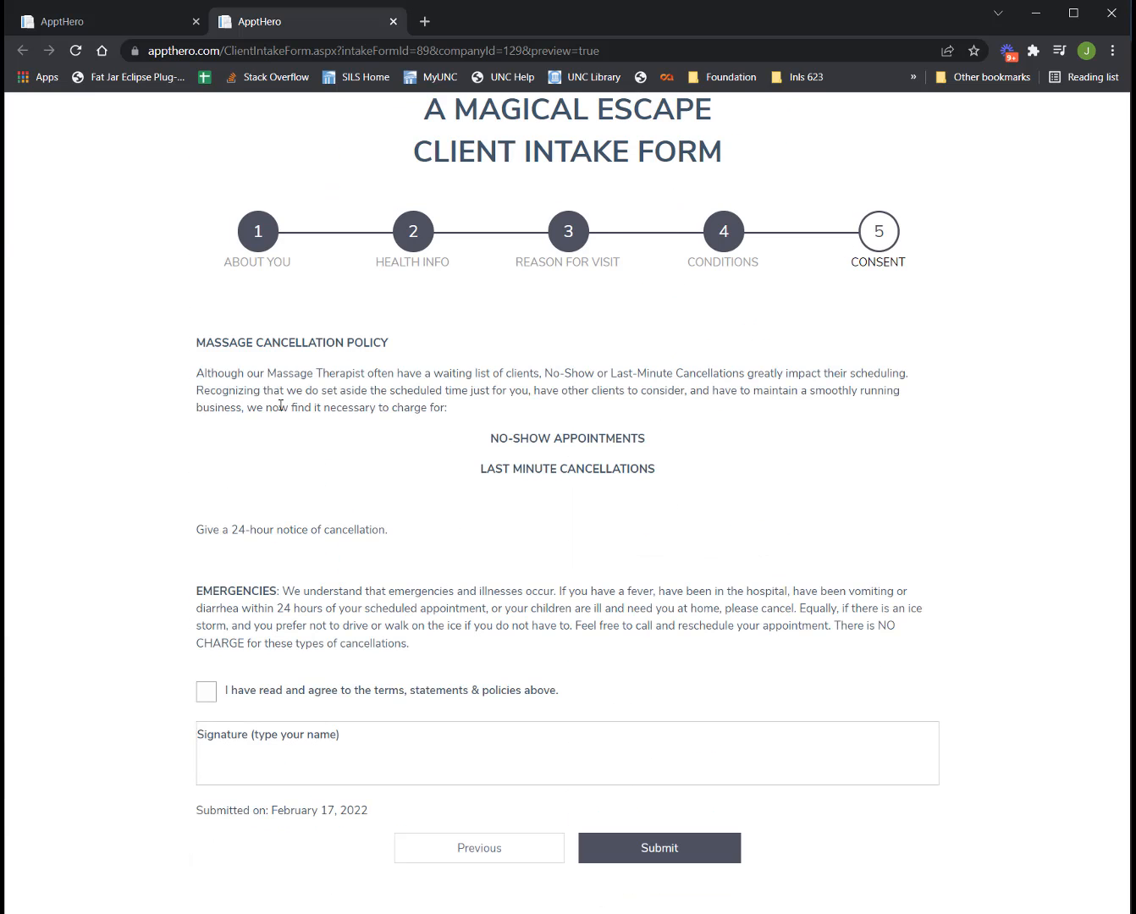
Agree to the cancellation policy and type the client's name in the Signature box.
{"action": "left_click_drag", "start_coordinate": [192, 347], "coordinate": [487, 653]}
{"action": "left_click", "coordinate": [487, 653]}
{"action": "left_click", "coordinate": [210, 694]}
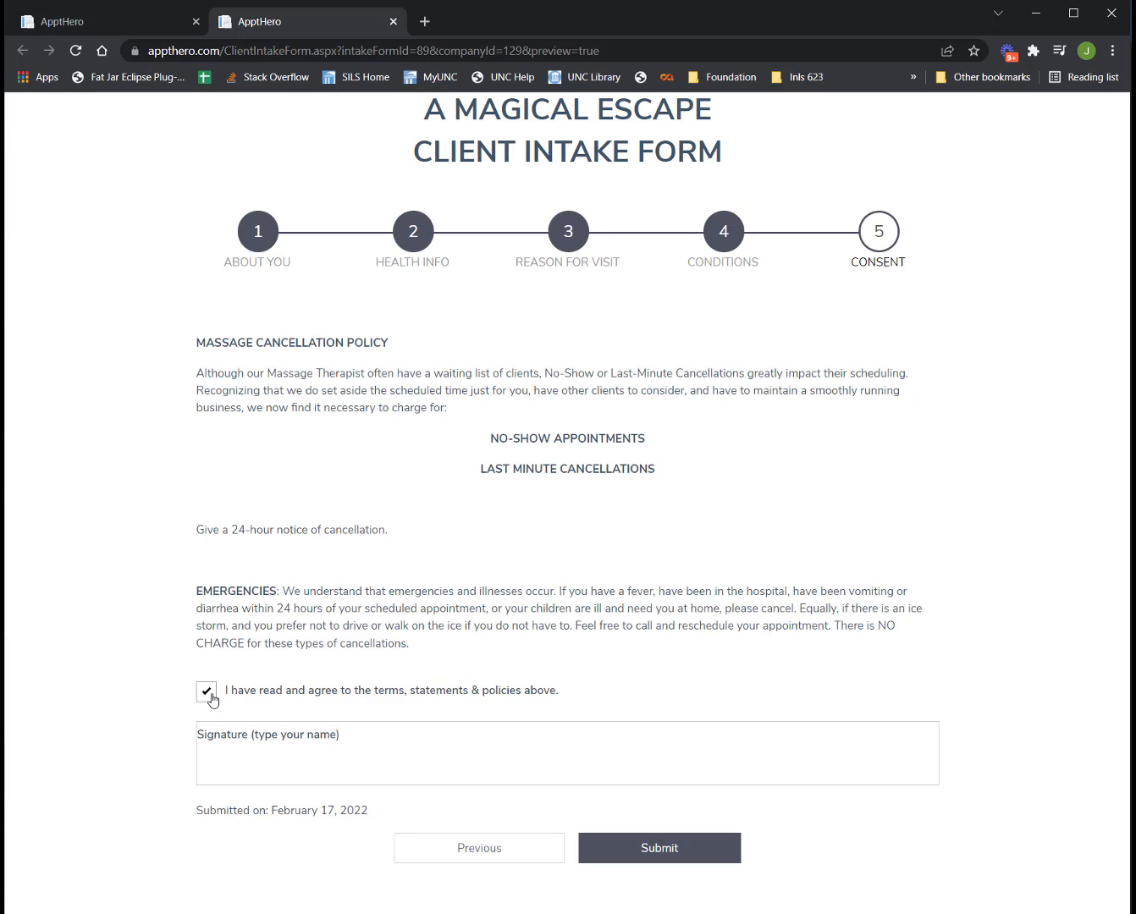
{"action": "left_click", "coordinate": [243, 764]}
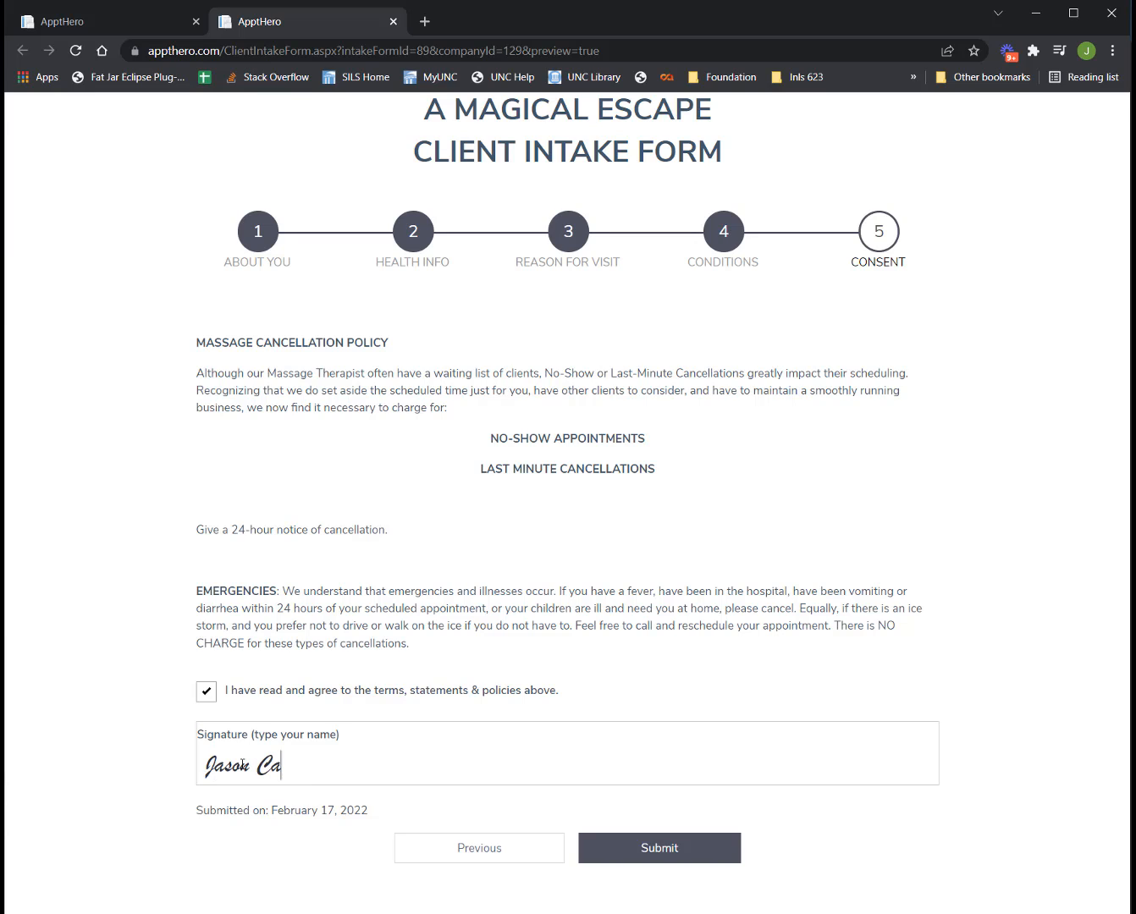